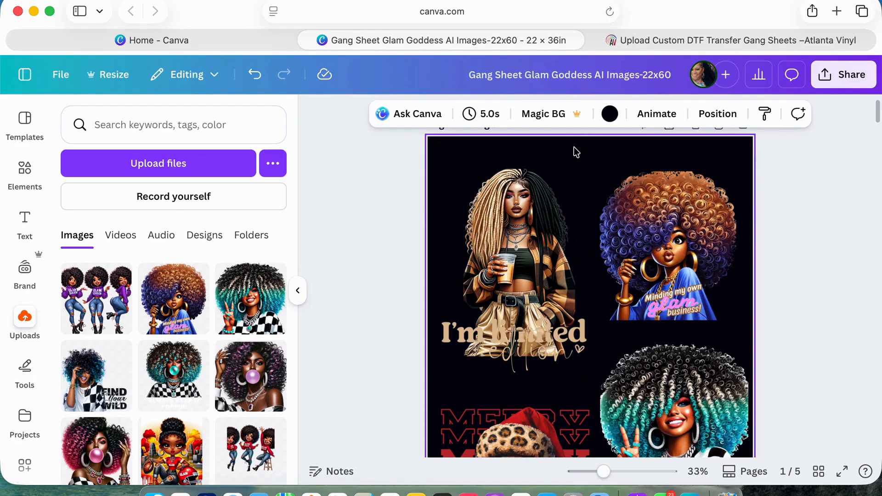
Examine the designs laid out on the page 1 gang sheet down to the row of bows, ending at the Example page.
scroll(555, 217, "down", 5)
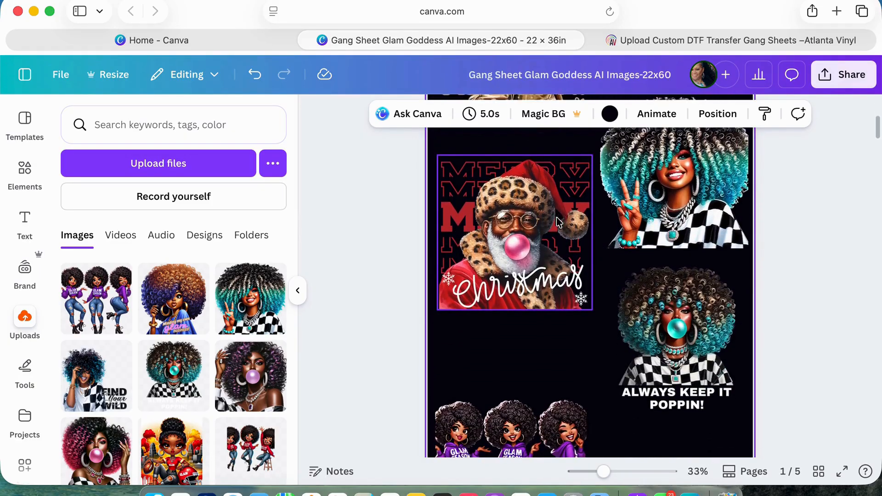
scroll(557, 218, "down", 2)
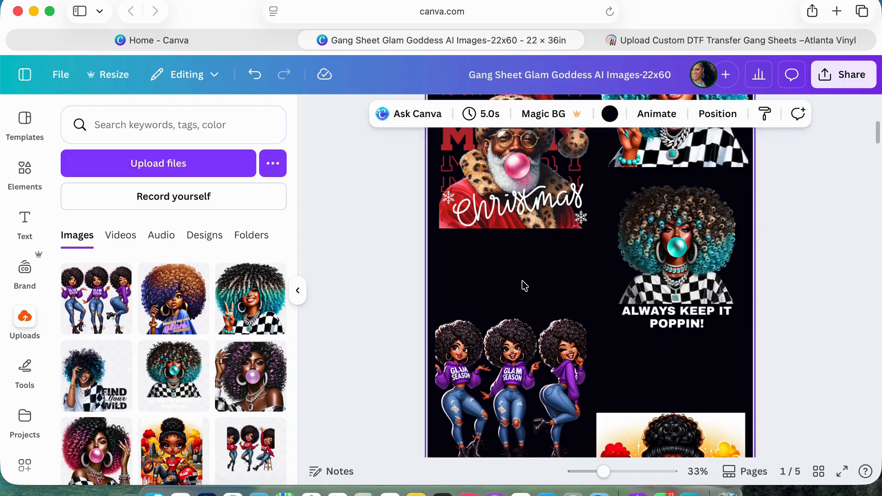
scroll(522, 280, "down", 4)
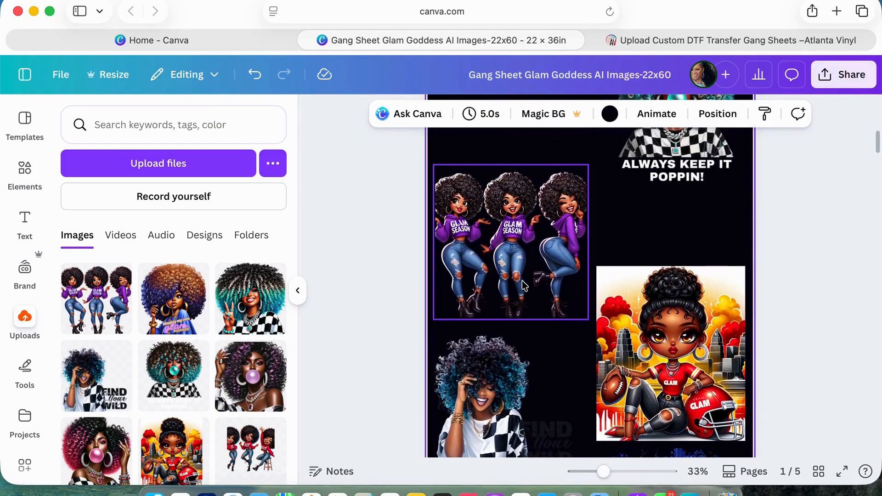
left_click(617, 367)
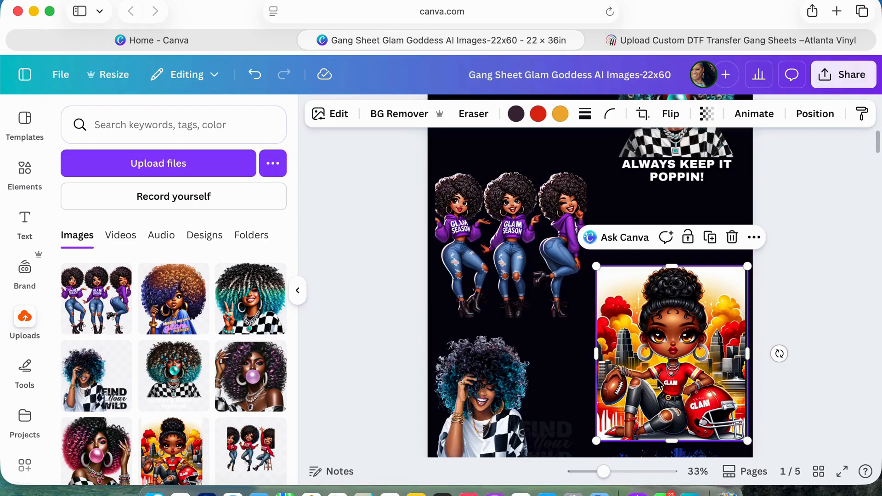
scroll(659, 382, "down", 5)
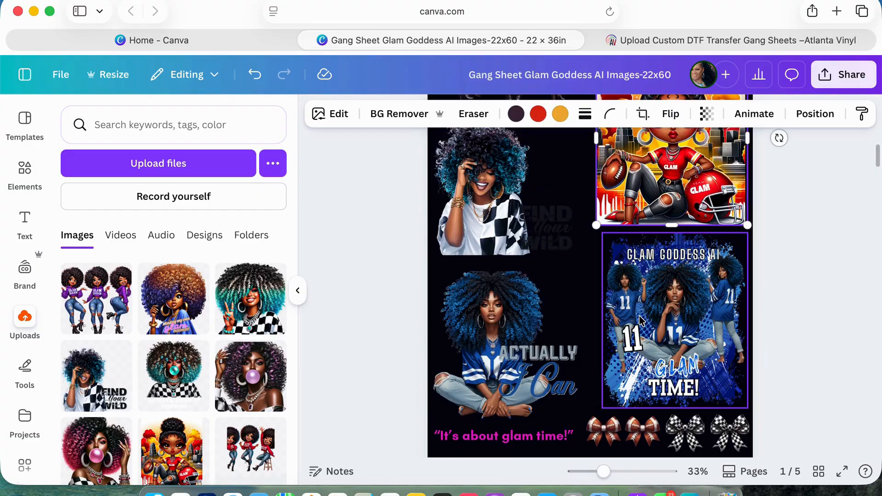
scroll(641, 320, "up", 5)
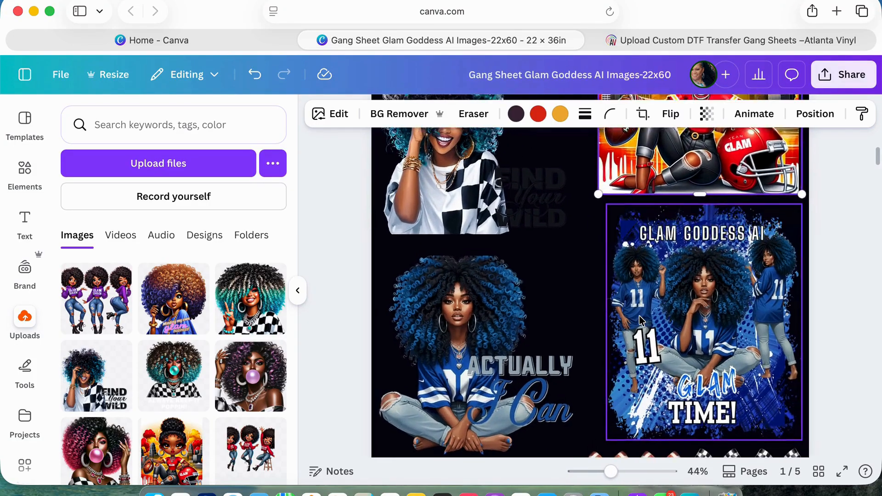
scroll(639, 308, "down", 1)
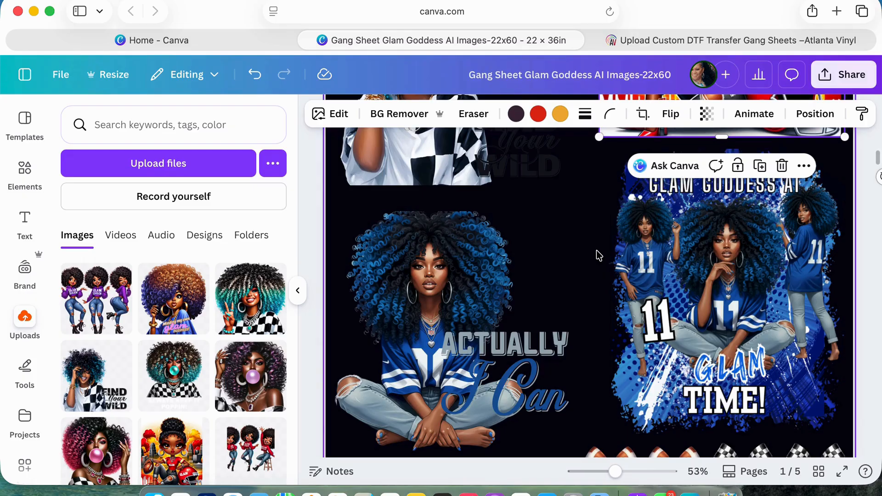
scroll(599, 256, "up", 5)
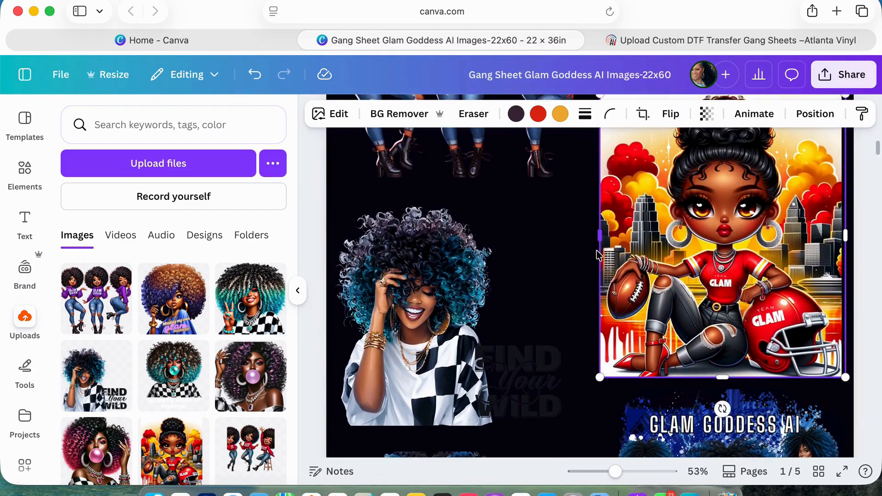
scroll(599, 255, "down", 4)
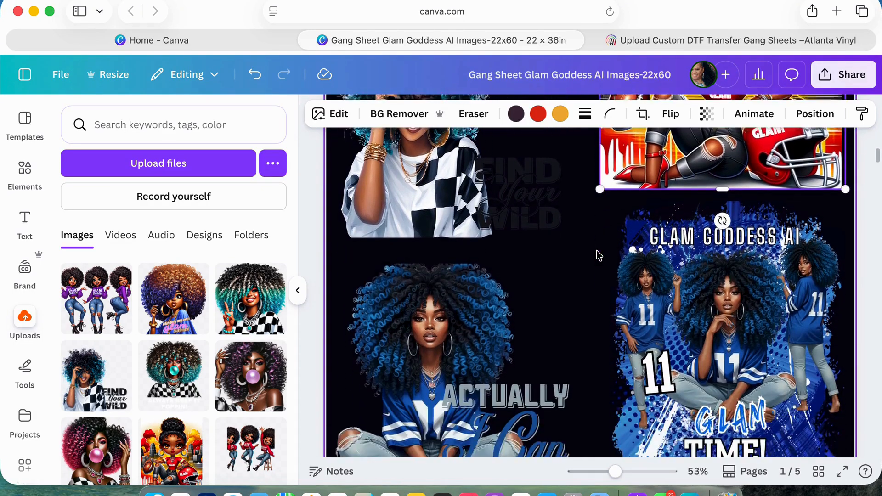
scroll(599, 255, "down", 1)
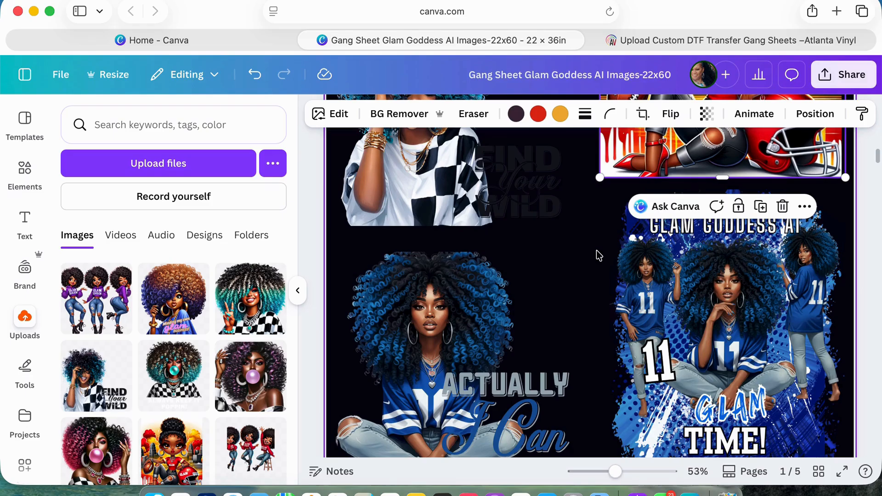
scroll(599, 255, "down", 5)
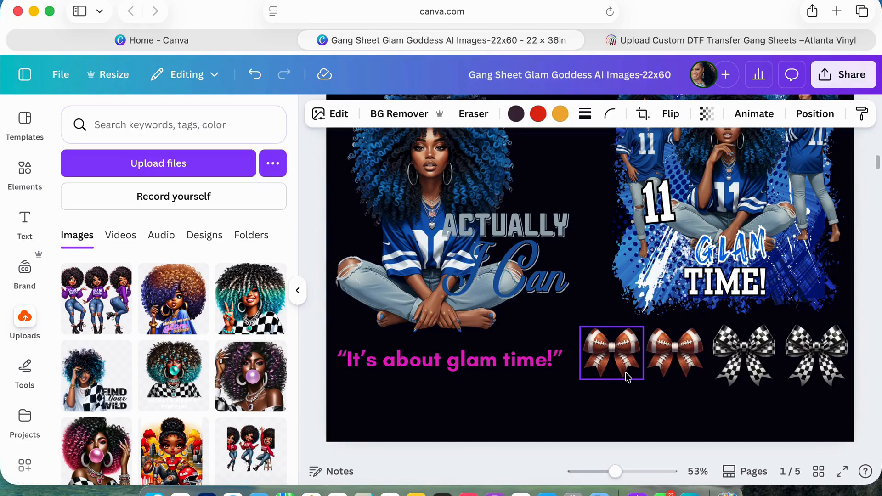
scroll(625, 373, "down", 6)
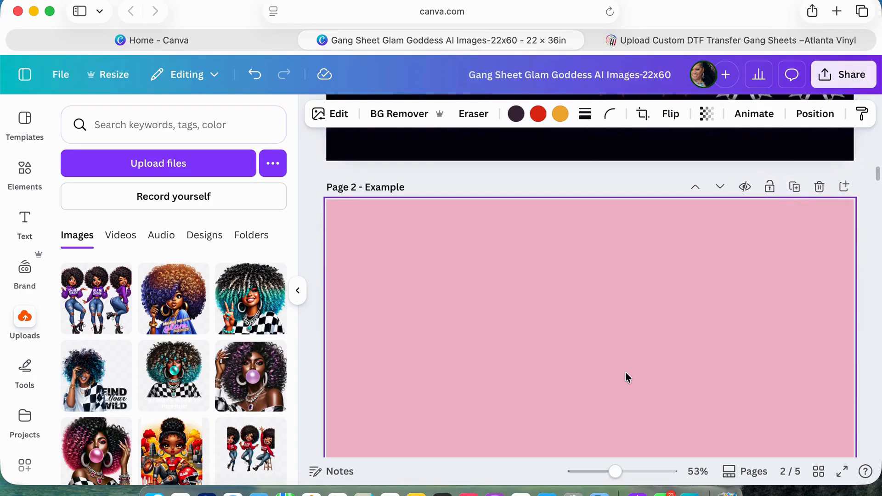
scroll(624, 371, "down", 1)
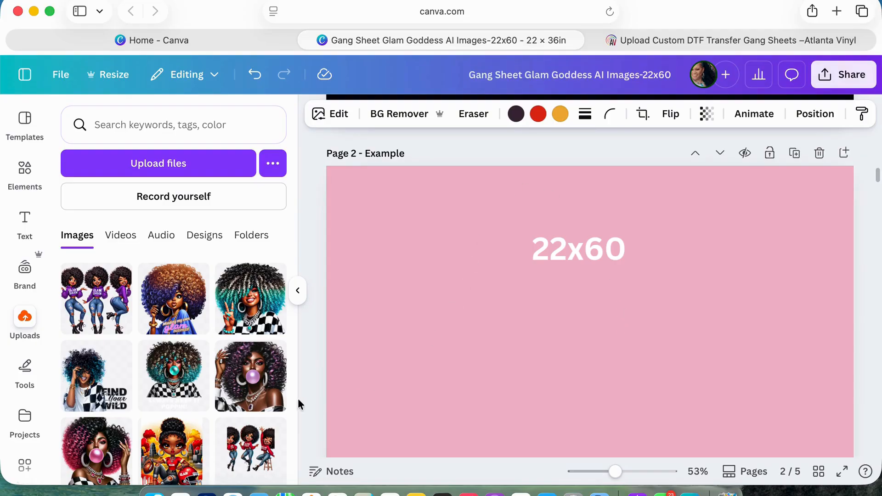
Add the uploaded portrait with purple curls and a bubble to the Example page and place it just inside the page's upper-left corner.
left_click(252, 404)
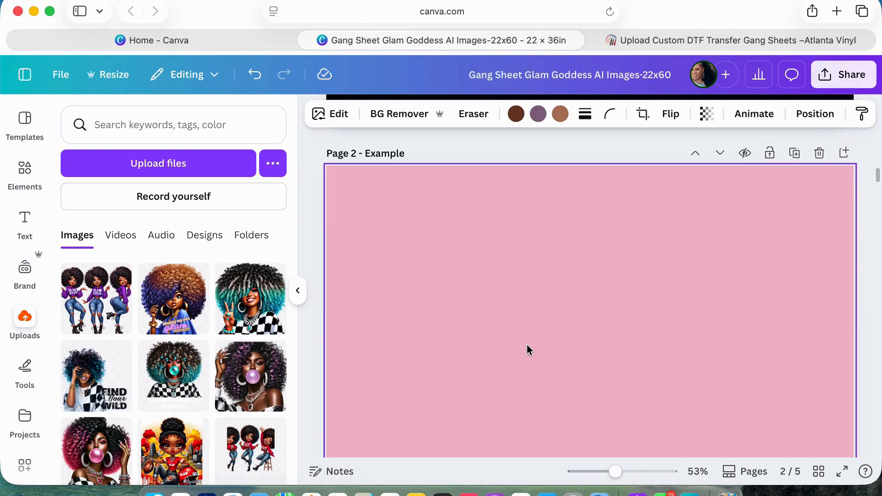
scroll(514, 343, "down", 5)
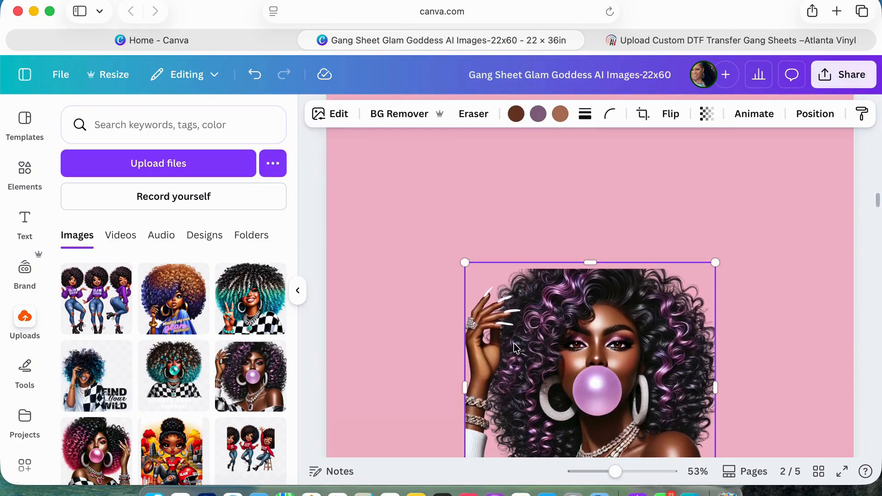
left_click_drag(579, 381, 441, 490)
left_click_drag(445, 436, 464, 192)
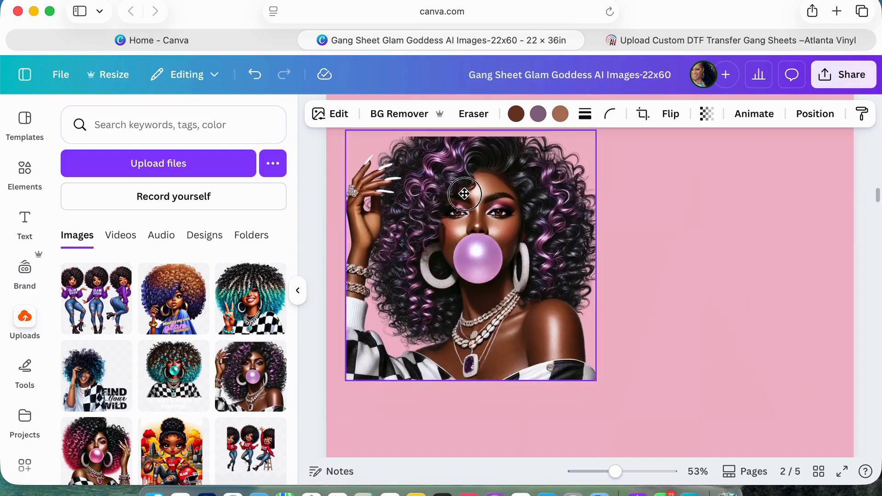
scroll(464, 193, "up", 3)
left_click_drag(465, 308, 467, 156)
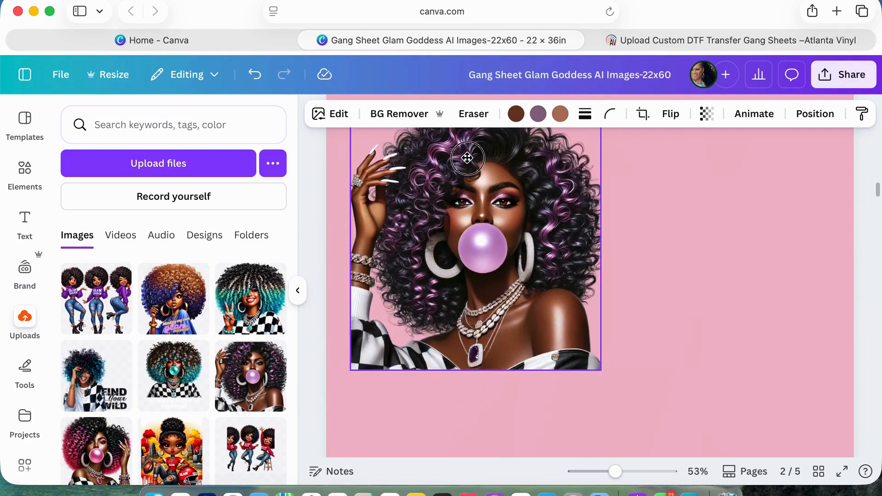
scroll(466, 157, "up", 3)
left_click_drag(469, 412, 432, 157)
scroll(429, 153, "up", 3)
left_click_drag(411, 294, 435, 240)
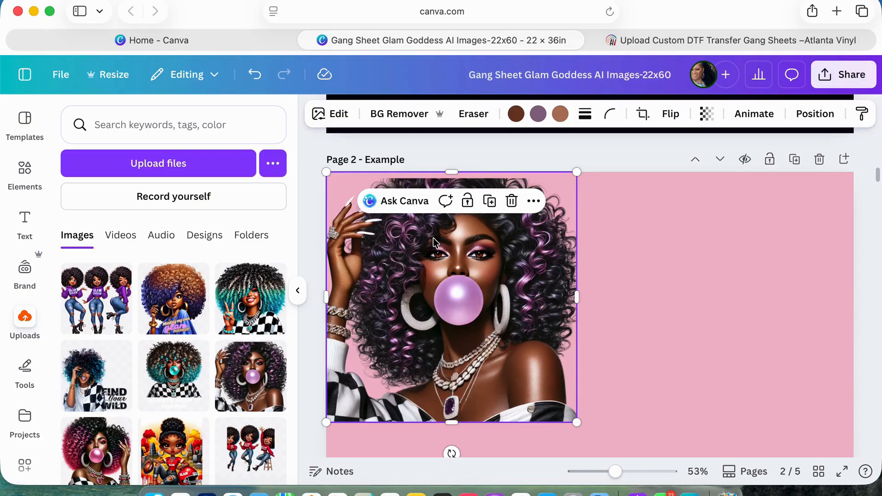
left_click_drag(421, 253, 430, 268)
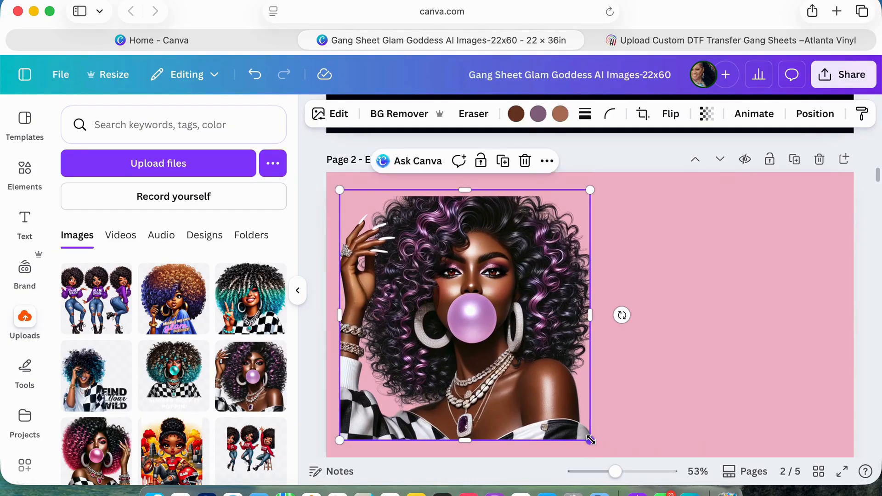
Enlarge the purple-haired bubble portrait proportionally until it spans about two-thirds of the page width.
left_click_drag(590, 440, 610, 443)
scroll(610, 443, "down", 3)
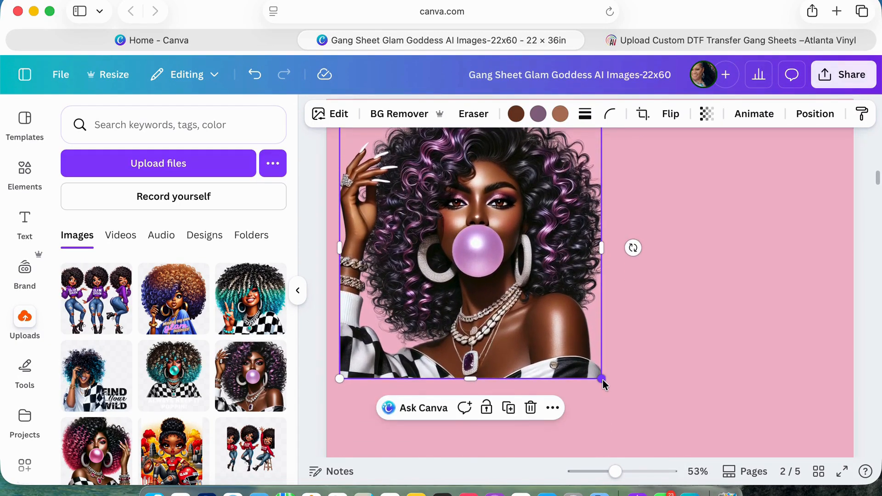
left_click_drag(603, 379, 632, 408)
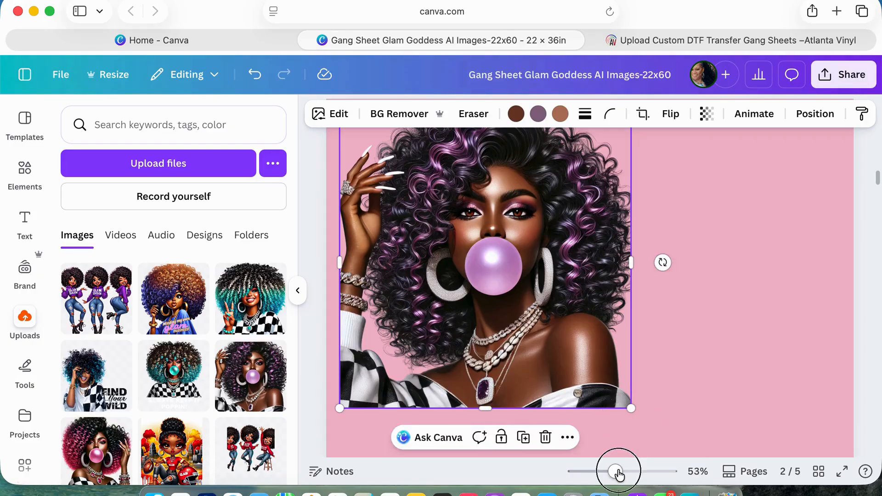
left_click_drag(616, 472, 607, 473)
left_click_drag(617, 381, 658, 427)
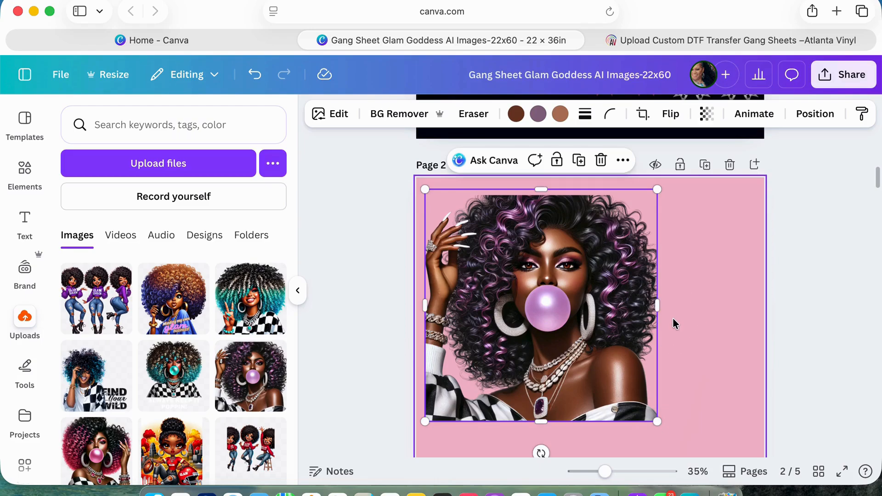
left_click(673, 318)
scroll(645, 260, "down", 1)
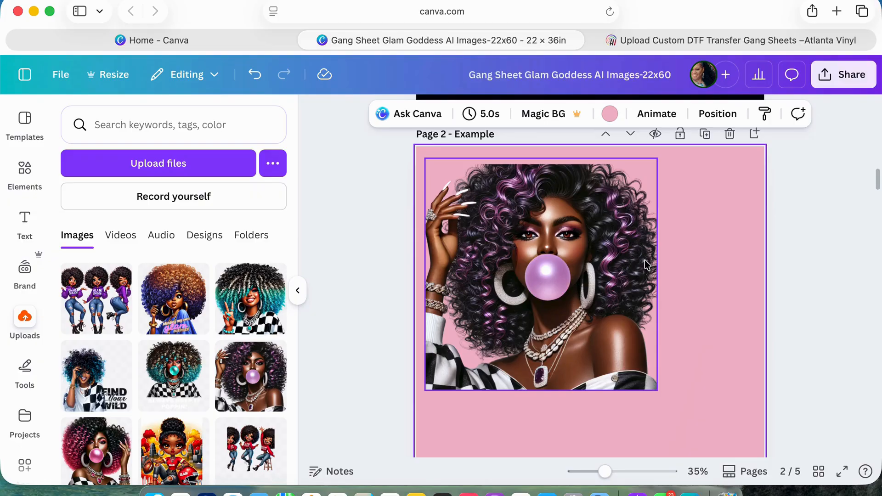
left_click(591, 240)
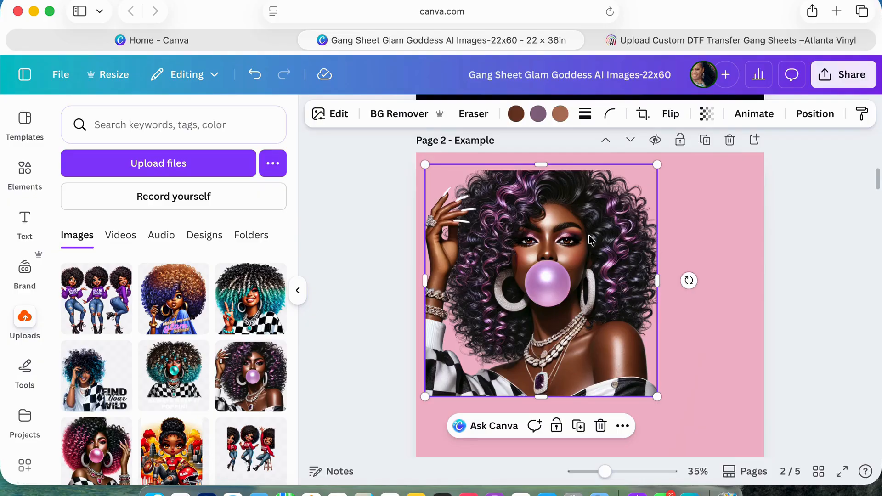
Add the uploaded "Glam Season" trio graphic and place it directly below the large portrait, near the page's left edge.
scroll(591, 240, "down", 3)
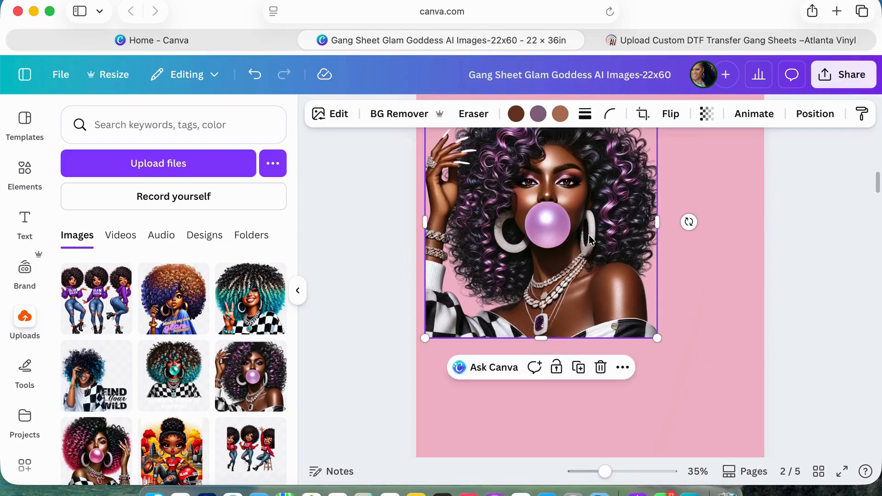
scroll(193, 381, "up", 2)
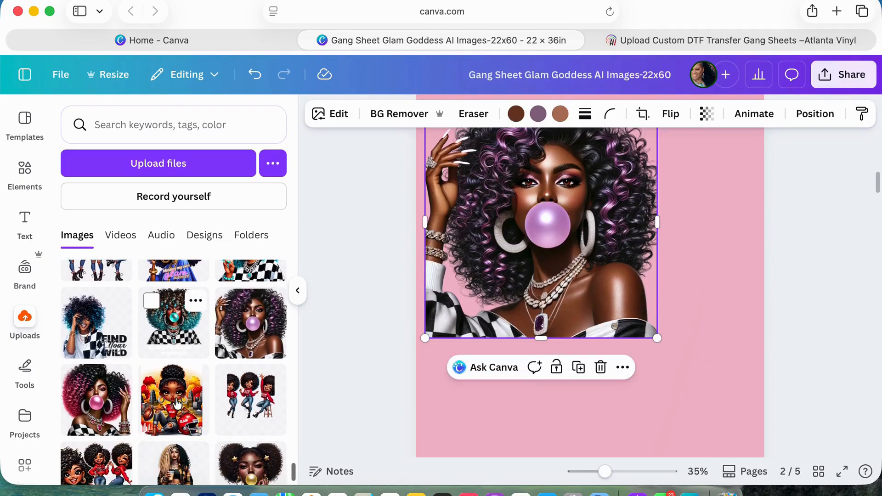
left_click(106, 344)
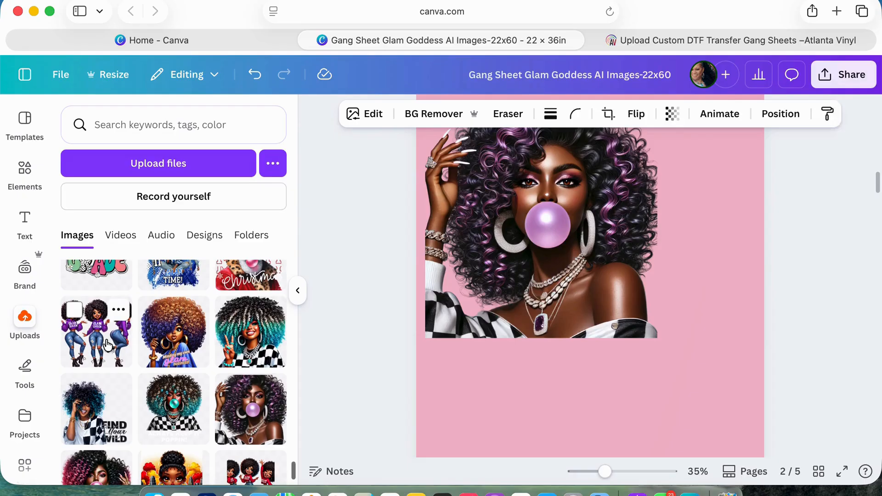
scroll(603, 340, "down", 20)
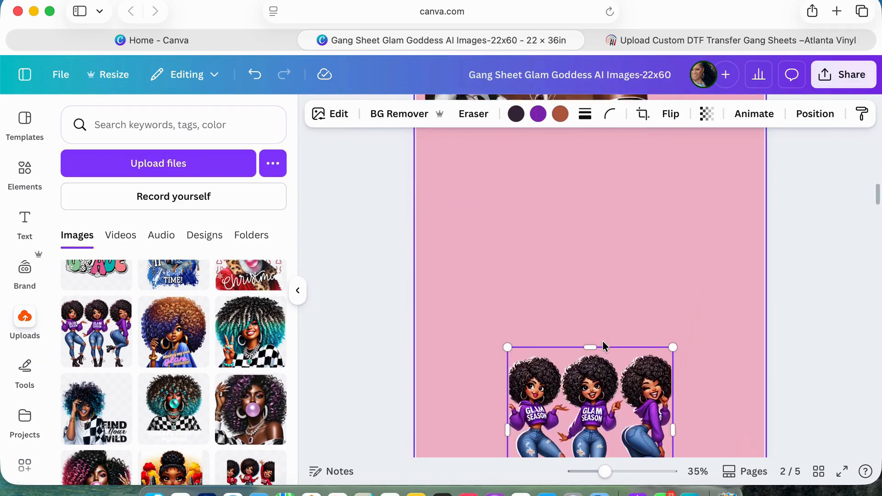
left_click_drag(620, 228, 527, 316)
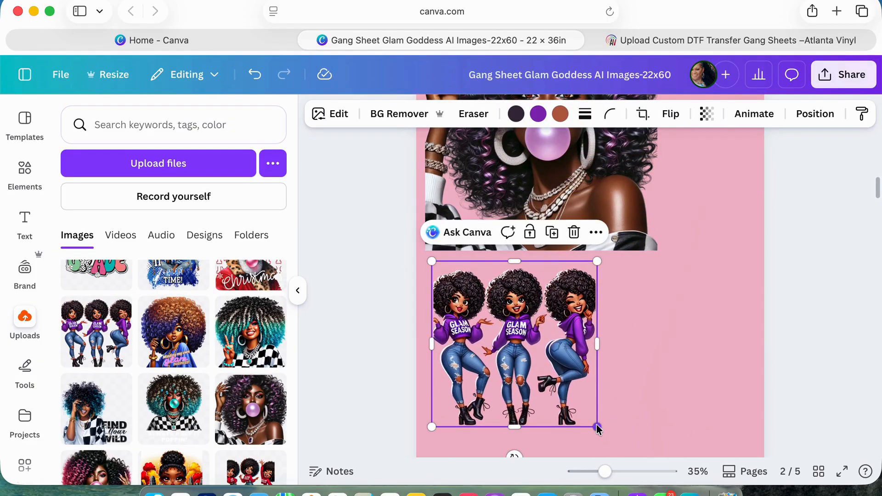
Shrink the "Glam Season" trio graphic to about one-seventh of the page width and compare its size with the large portrait.
left_click_drag(597, 427, 493, 297)
left_click(530, 294)
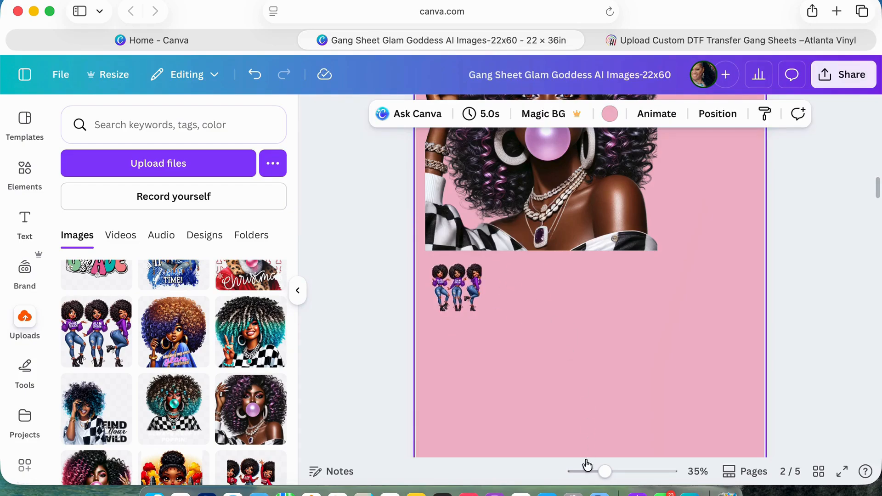
left_click_drag(604, 472, 623, 483)
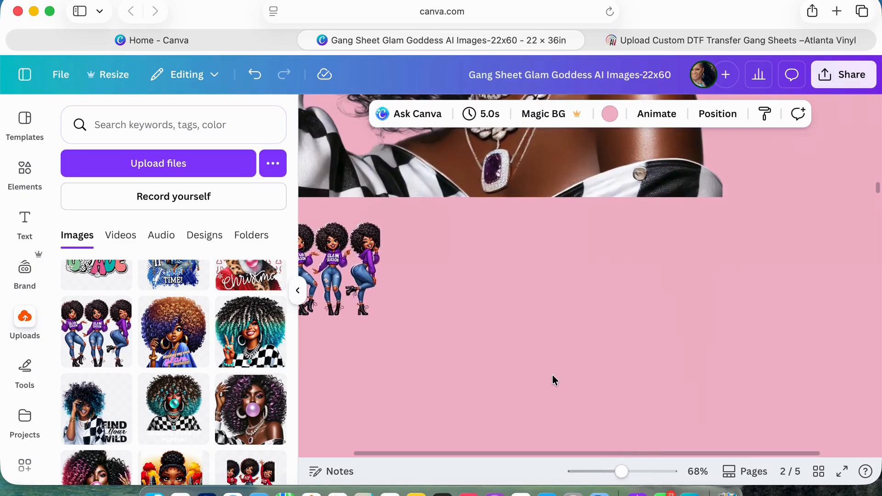
scroll(553, 380, "left", 3)
scroll(553, 380, "up", 3)
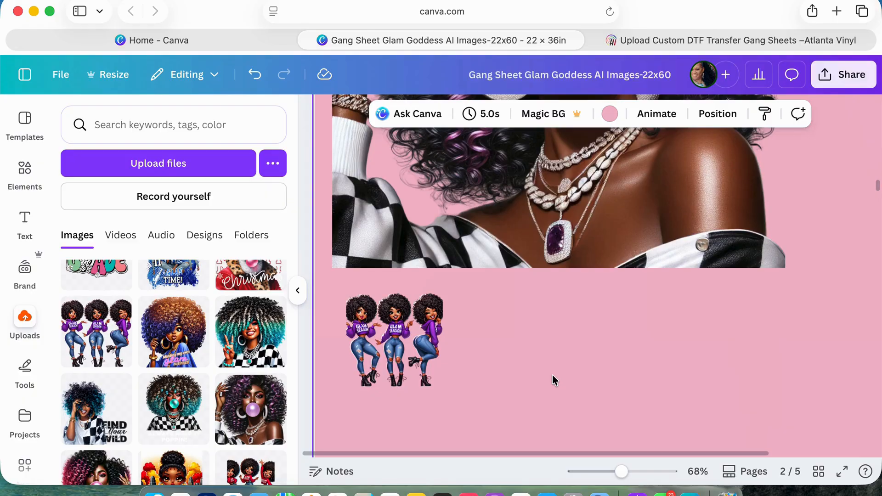
left_click_drag(622, 474, 607, 474)
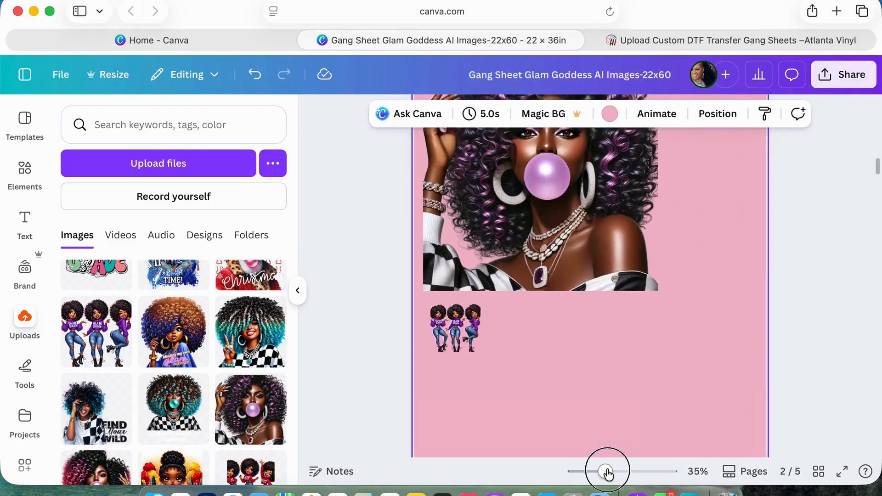
scroll(498, 288, "up", 3)
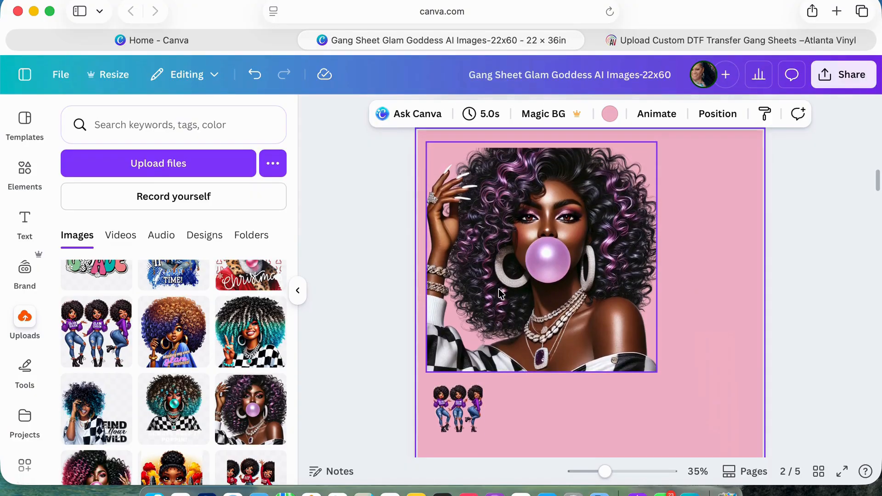
scroll(467, 296, "down", 2)
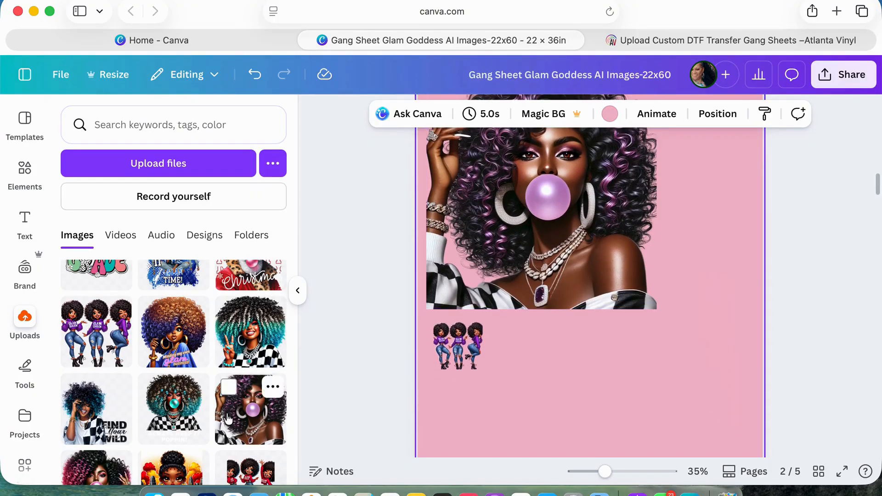
Add the uploaded "Find Your Wild" graphic beside the "Glam Season" trio and enlarge it proportionally to about 8 × 8 in.
left_click(449, 298)
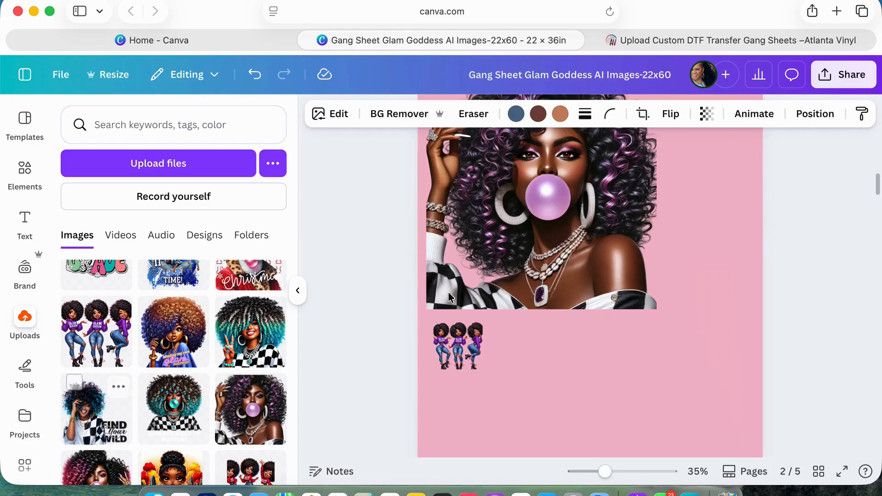
scroll(563, 359, "down", 5)
left_click(564, 363)
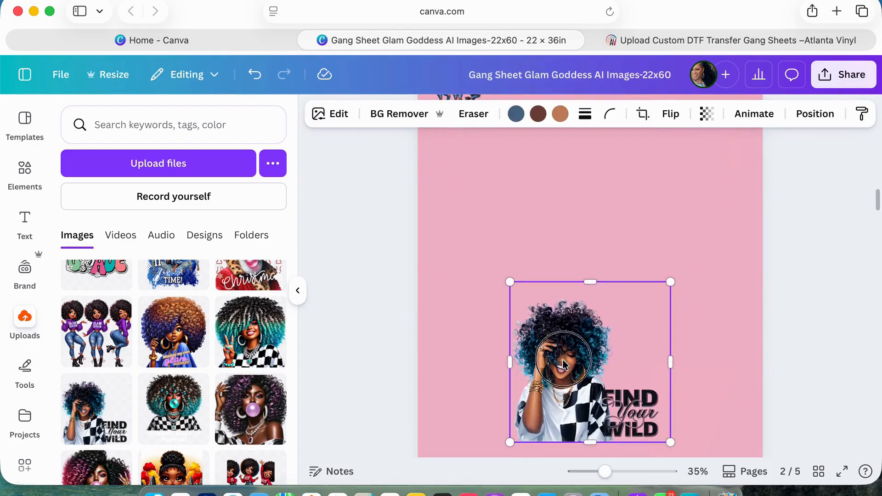
left_click_drag(564, 363, 550, 268)
left_click_drag(656, 353, 679, 380)
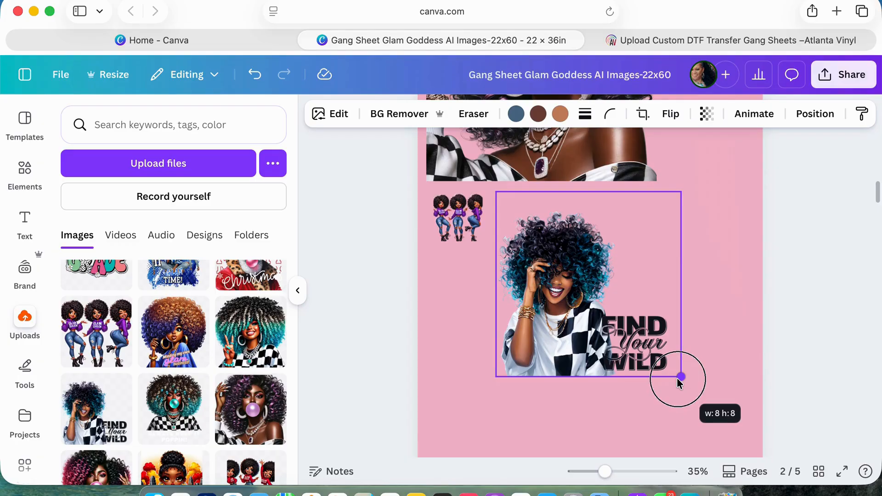
left_click_drag(679, 380, 679, 380)
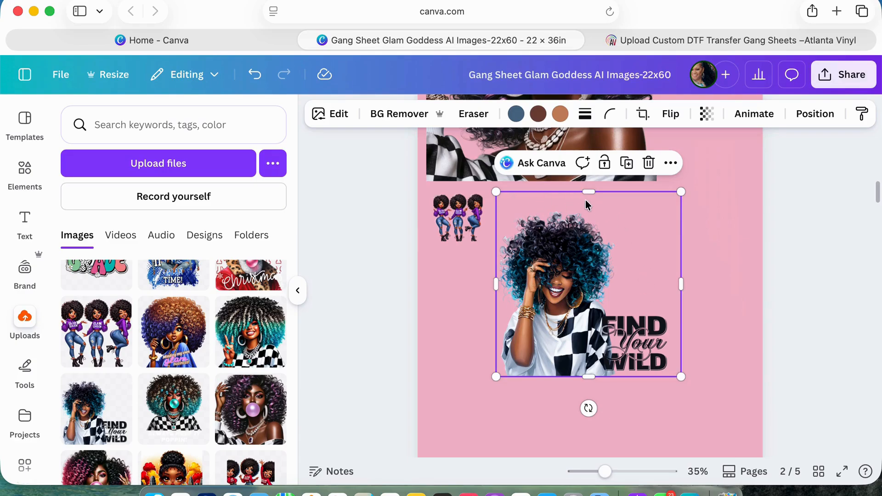
Crop the empty margins off the top and both sides of the "Find Your Wild" graphic, to about 7.4 × 7.2 in.
left_click_drag(588, 192, 588, 211)
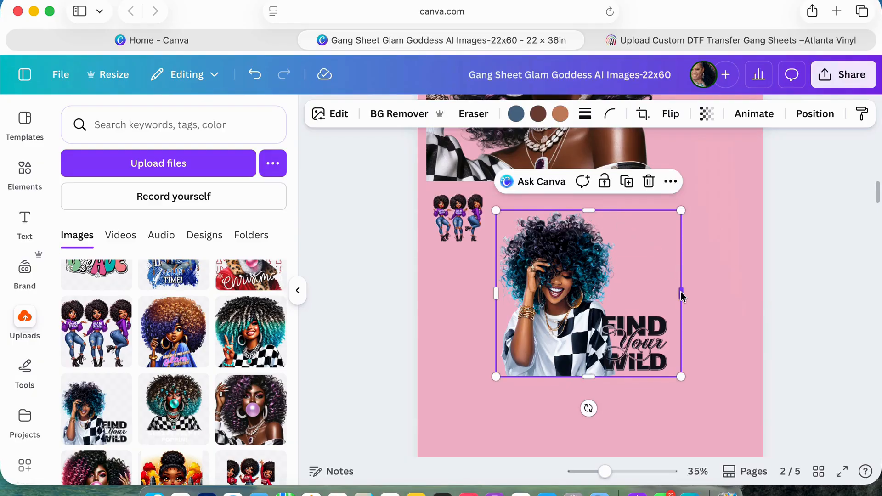
left_click_drag(681, 291, 670, 291)
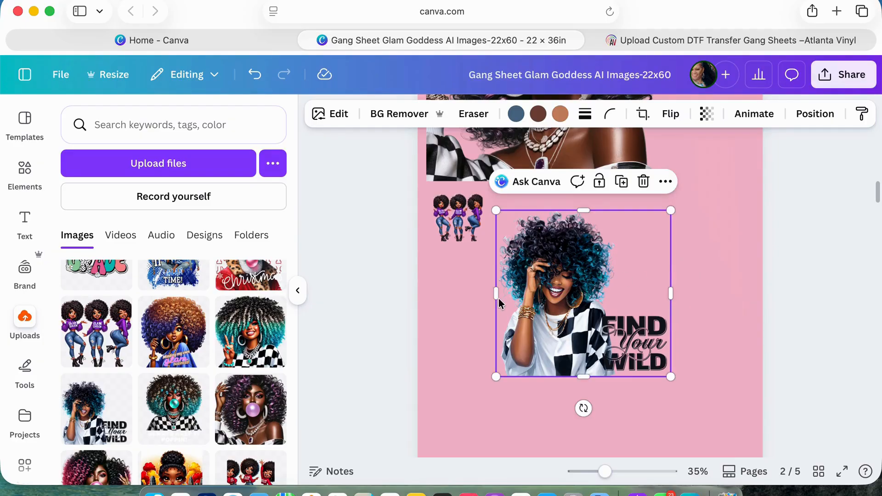
left_click_drag(494, 297, 499, 297)
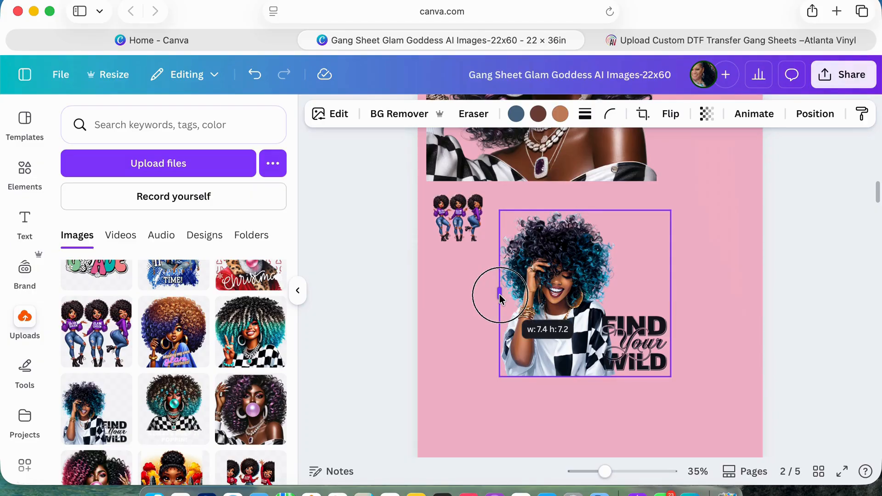
left_click_drag(499, 294, 499, 294)
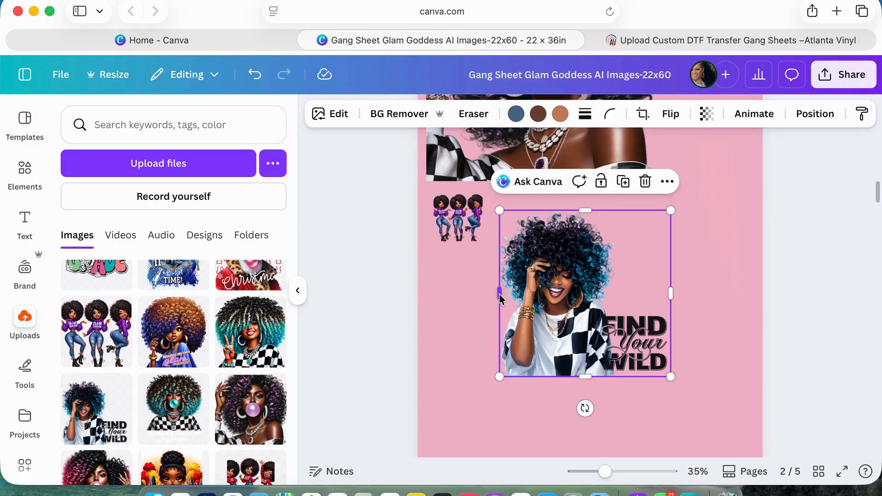
Enlarge the cropped "Find Your Wild" graphic to about three-fifths of the page width and move it up directly beneath the large portrait.
left_click_drag(670, 377, 699, 410)
right_click(657, 234)
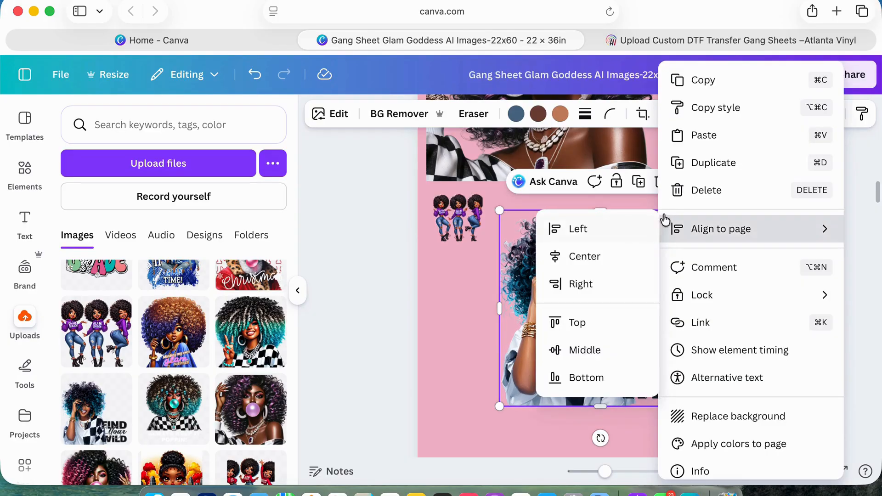
left_click(468, 301)
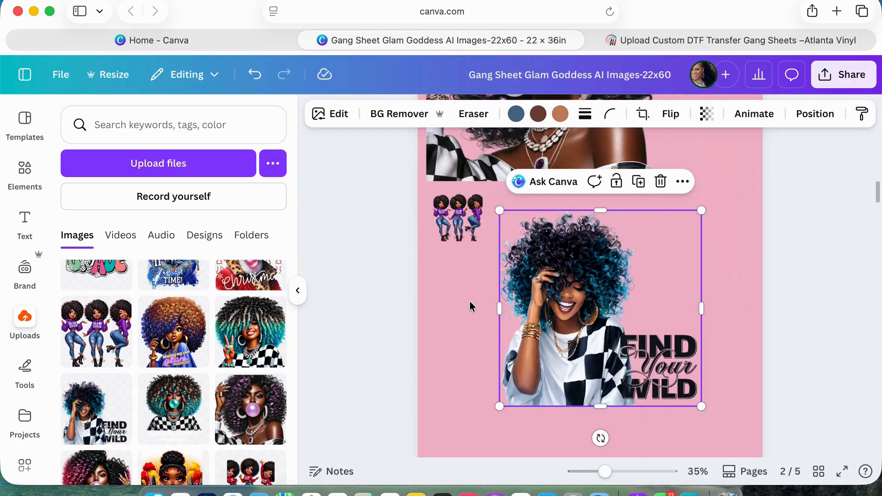
scroll(551, 321, "up", 3)
left_click(596, 382)
left_click_drag(596, 382, 585, 356)
left_click(715, 302)
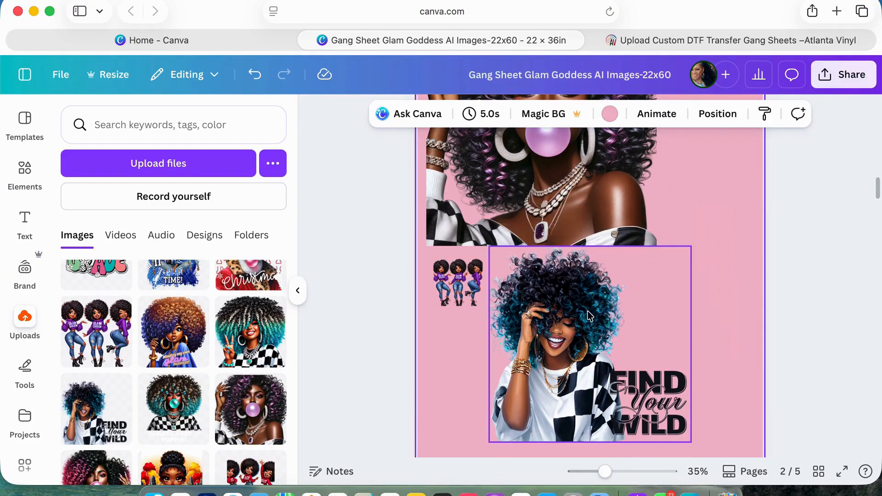
Move the "Find Your Wild" graphic to the page's right edge, leaving a small gap below the portrait, and check its placement.
left_click(569, 328)
left_click_drag(592, 325, 630, 327)
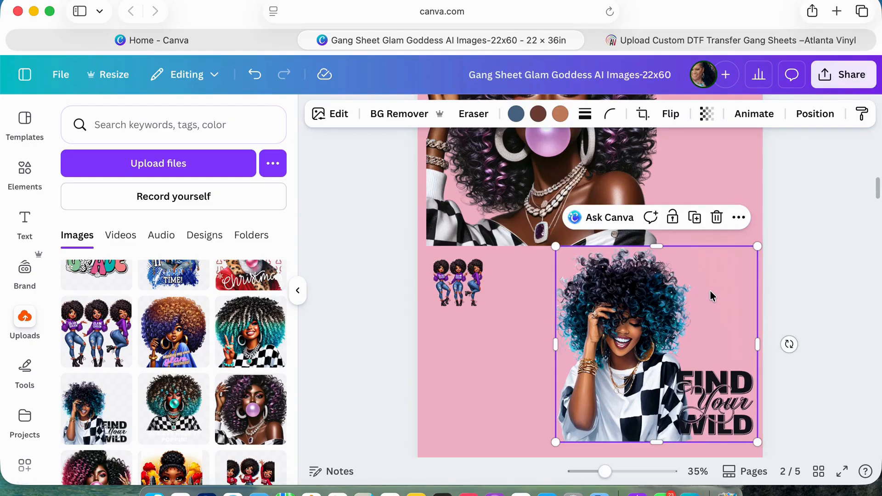
left_click(719, 187)
left_click_drag(669, 256, 666, 270)
scroll(667, 271, "down", 3)
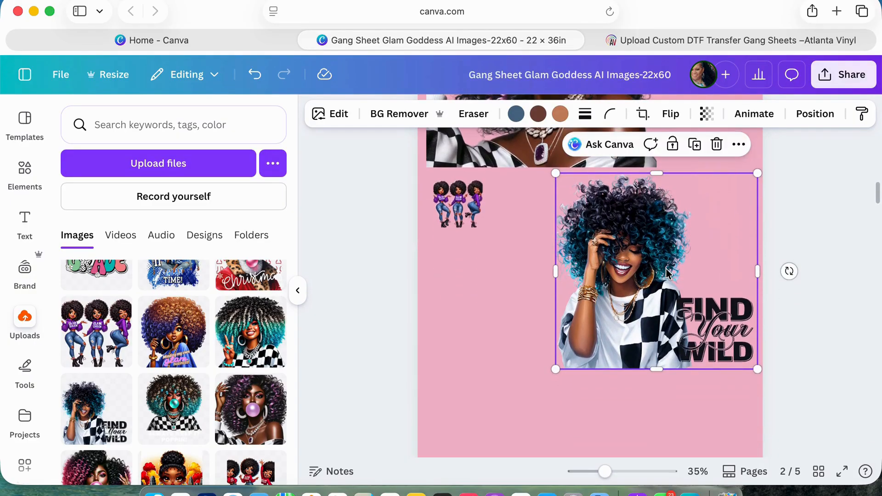
scroll(667, 273, "up", 5)
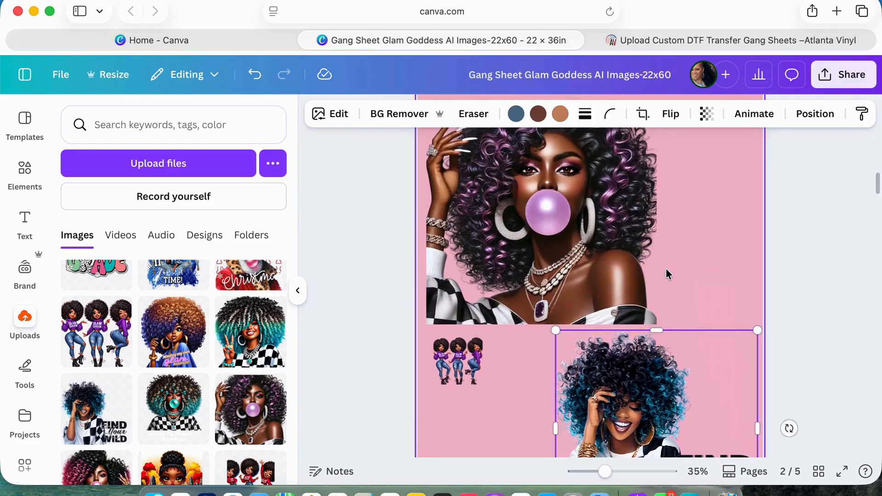
scroll(667, 274, "down", 2)
scroll(666, 270, "down", 10)
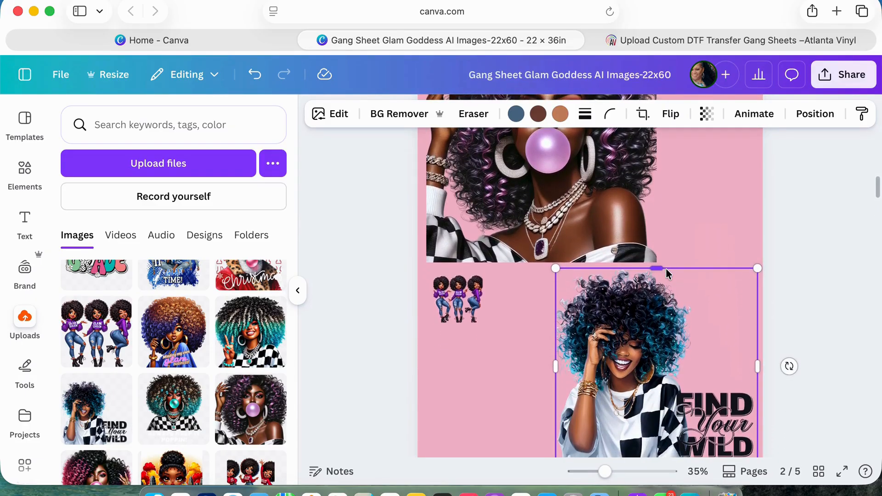
Examine the finished gang sheet on page 3, zoomed to 37%, for how large portraits, small graphics and text fill the space.
scroll(666, 271, "down", 10)
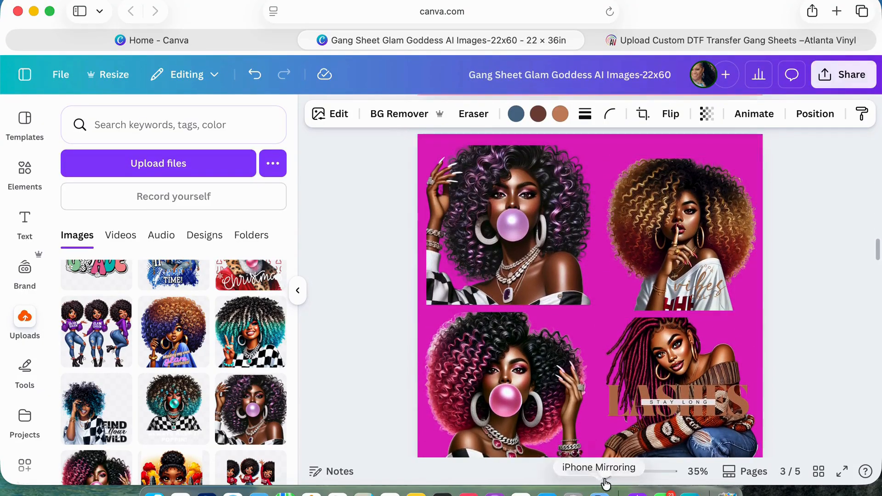
mouse_move(606, 472)
left_mouse_down()
mouse_move(616, 476)
mouse_move(608, 476)
left_mouse_up()
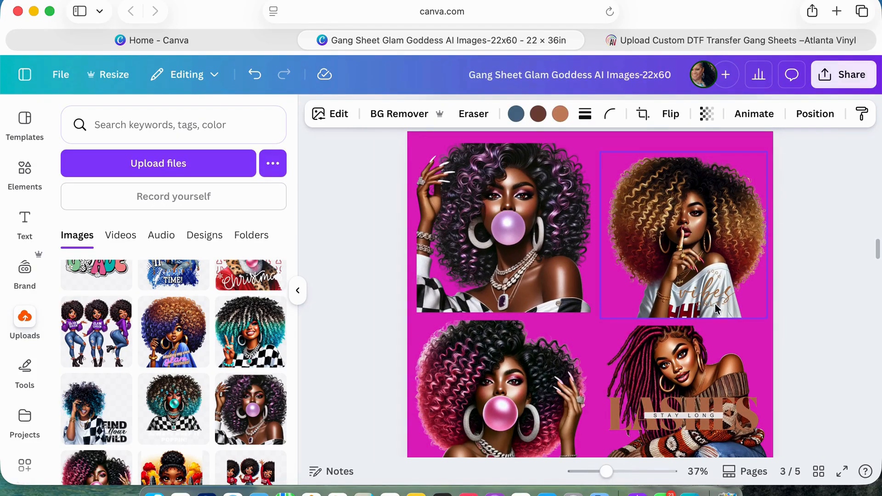
scroll(716, 309, "down", 7)
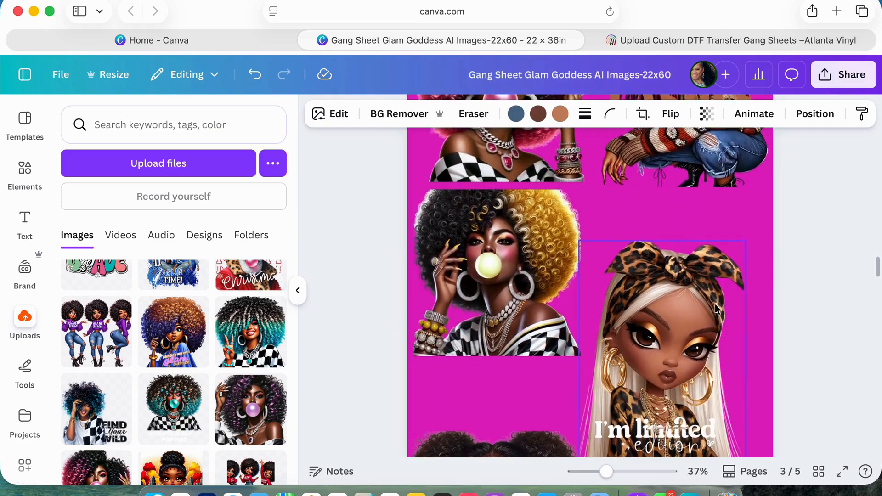
scroll(717, 309, "down", 4)
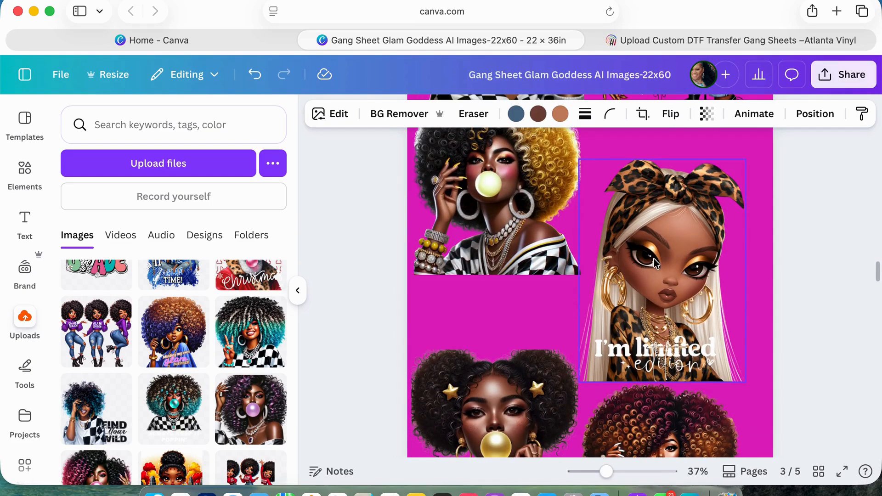
scroll(655, 258, "up", 2)
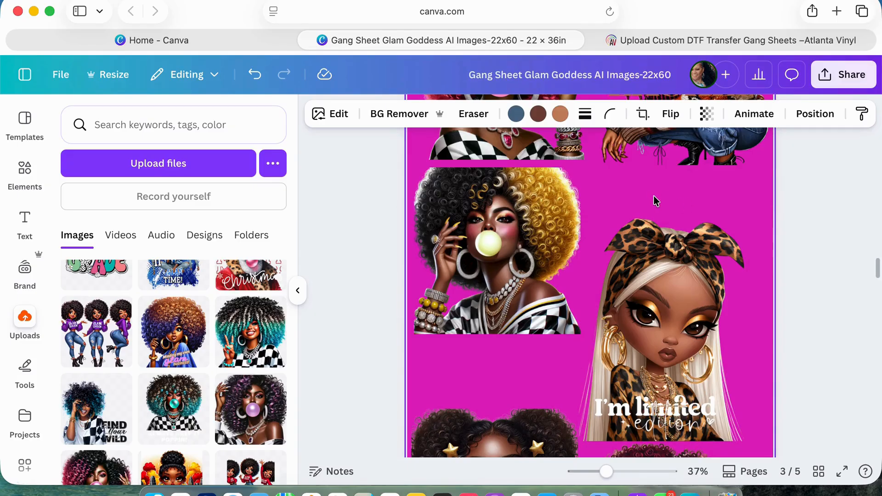
scroll(656, 201, "down", 2)
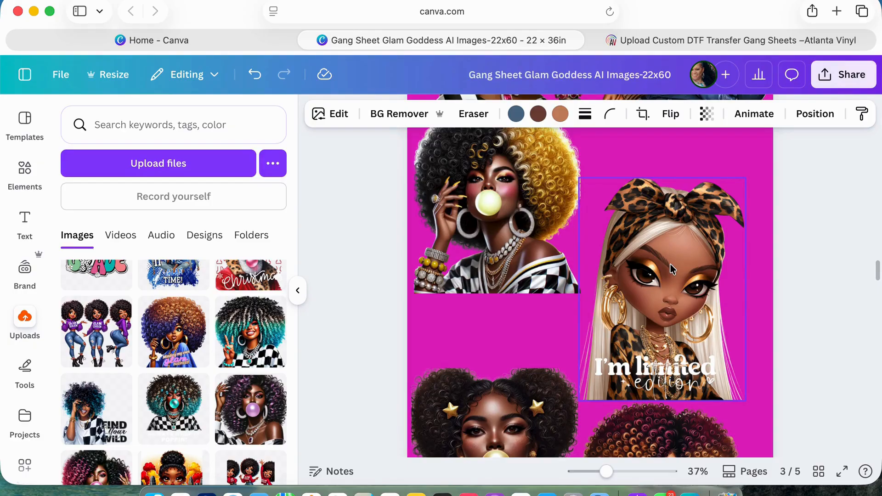
scroll(671, 268, "down", 10)
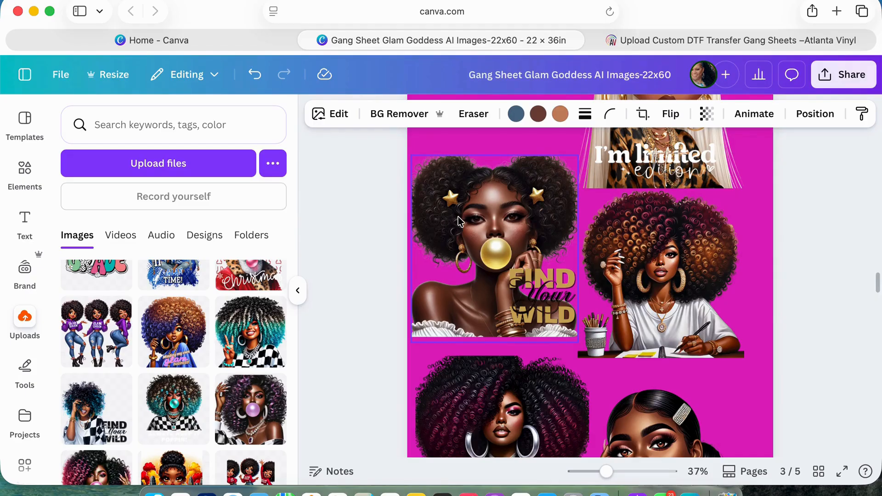
scroll(459, 222, "down", 10)
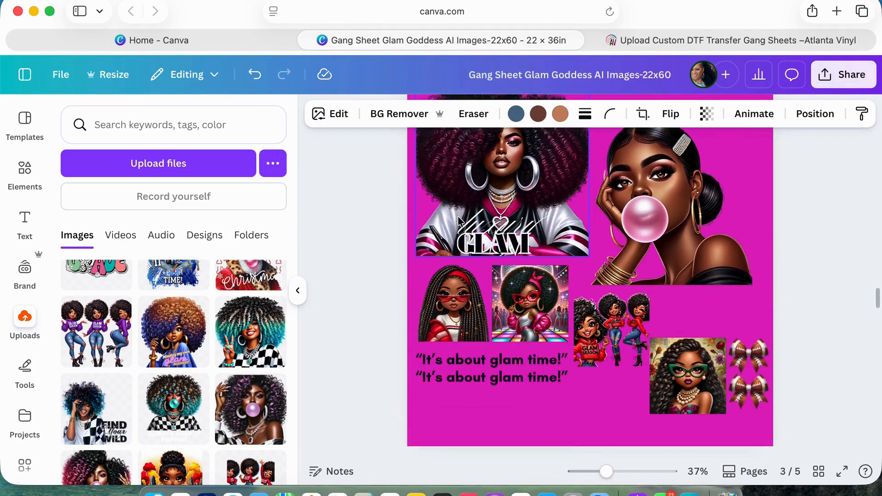
scroll(460, 222, "down", 3)
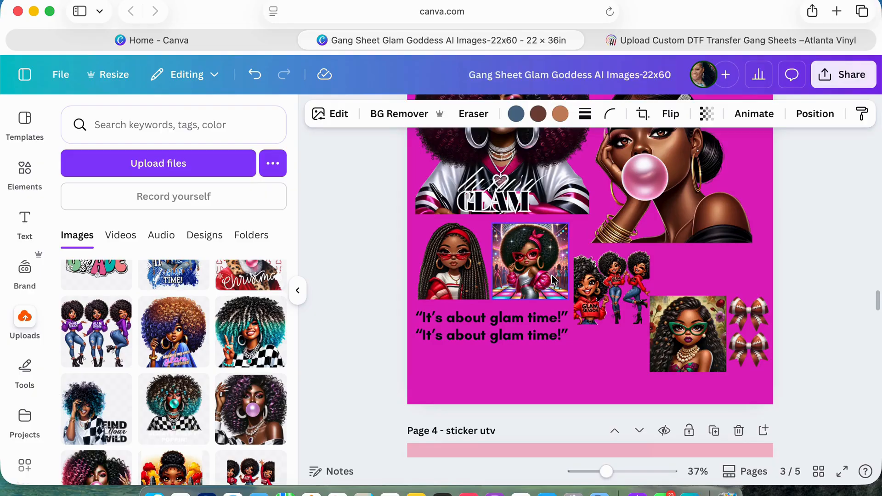
Examine the "sticker utv" gang sheet on page 4, including how the mother and grandma wraps and the small side graphics are arranged.
scroll(552, 280, "down", 5)
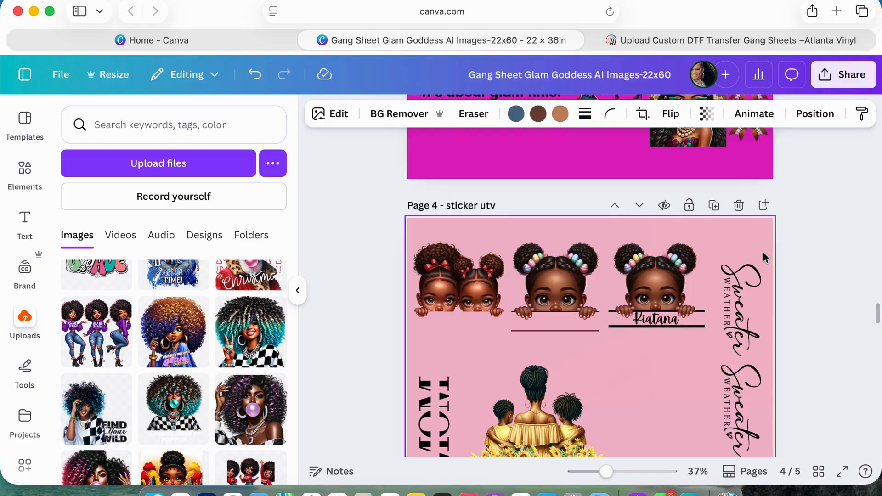
scroll(763, 251, "down", 3)
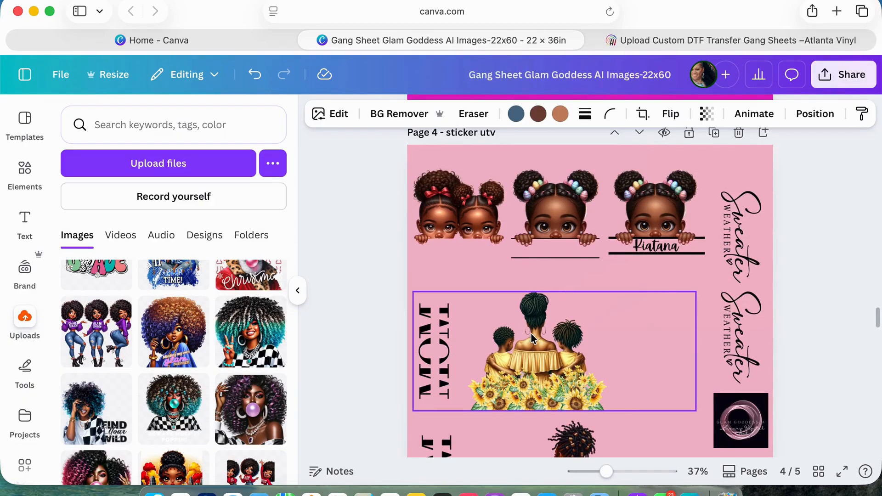
scroll(531, 333, "down", 5)
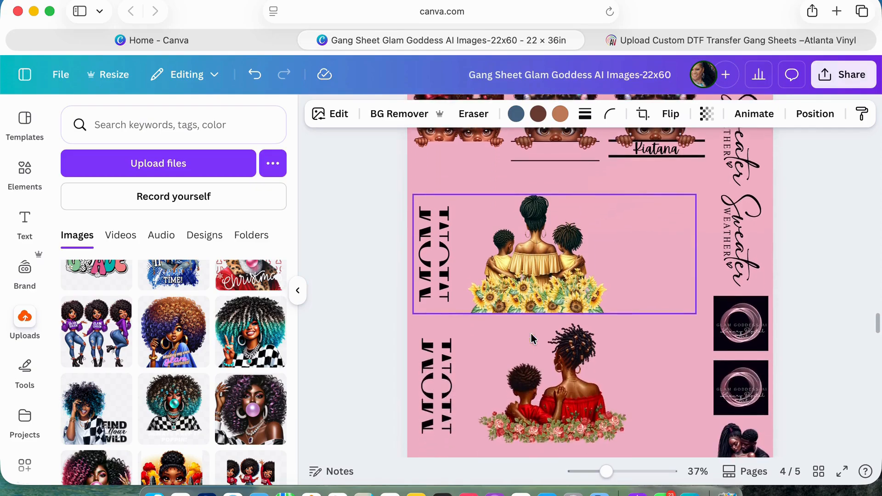
scroll(532, 339, "down", 1)
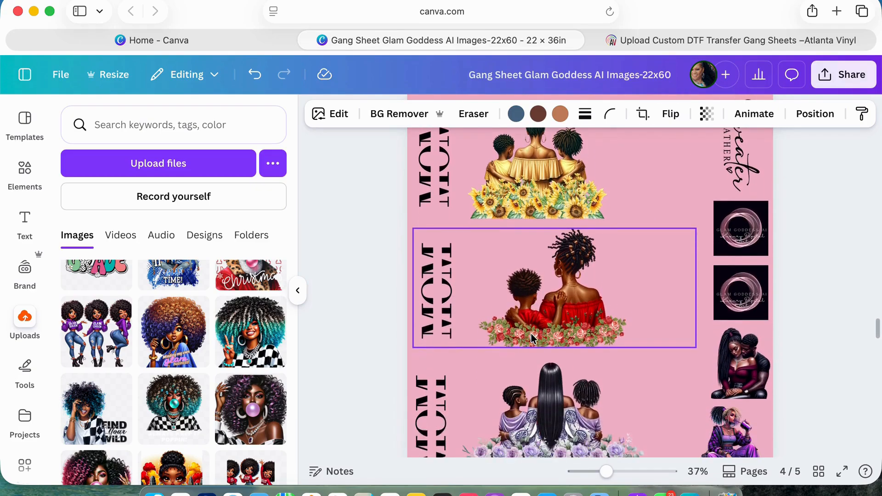
scroll(532, 339, "up", 3)
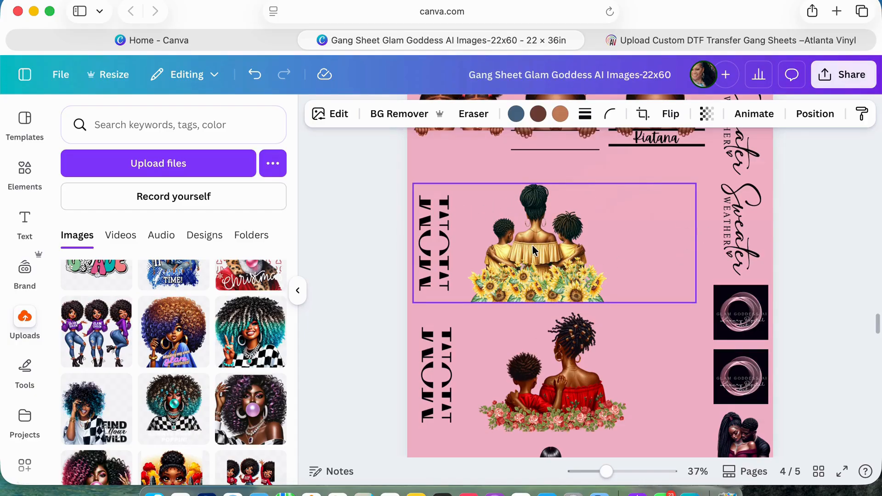
scroll(533, 248, "down", 12)
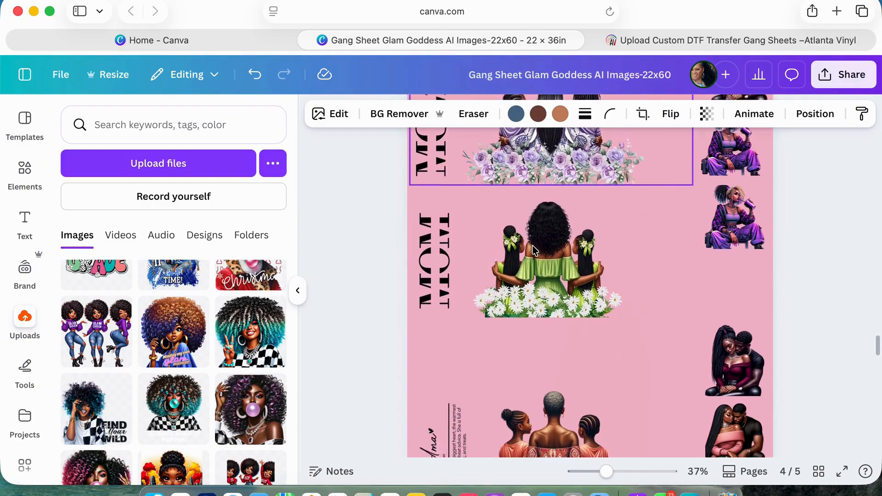
scroll(533, 248, "down", 1)
scroll(591, 319, "down", 8)
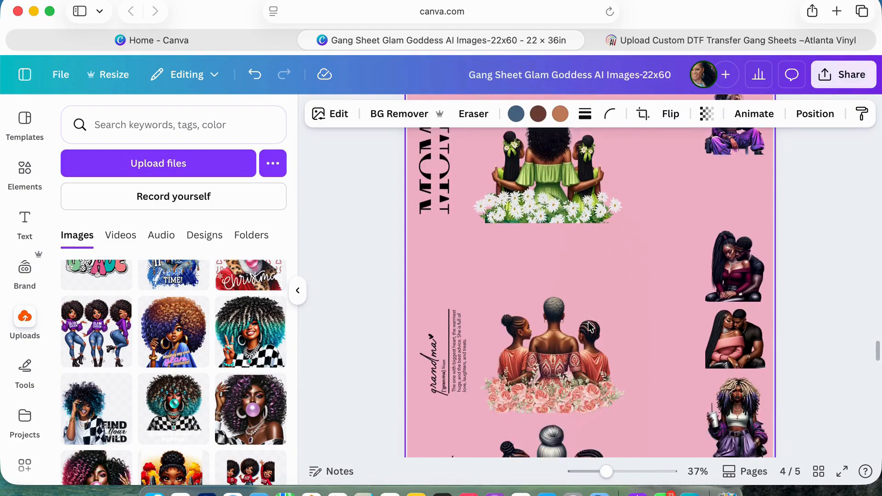
scroll(588, 322, "down", 3)
scroll(588, 321, "up", 4)
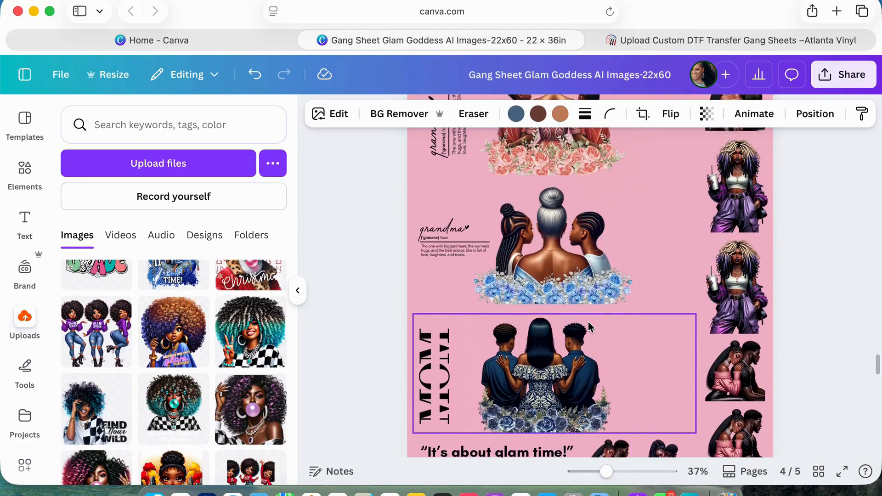
scroll(704, 145, "up", 2)
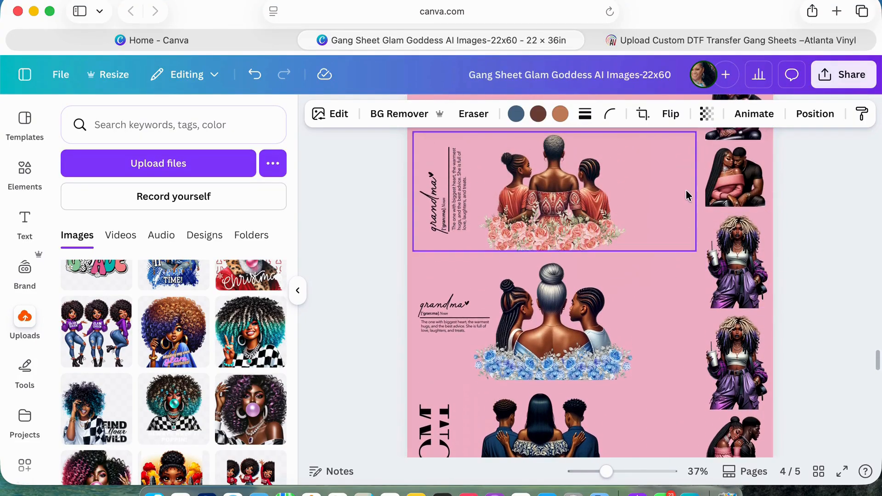
scroll(699, 288, "down", 4)
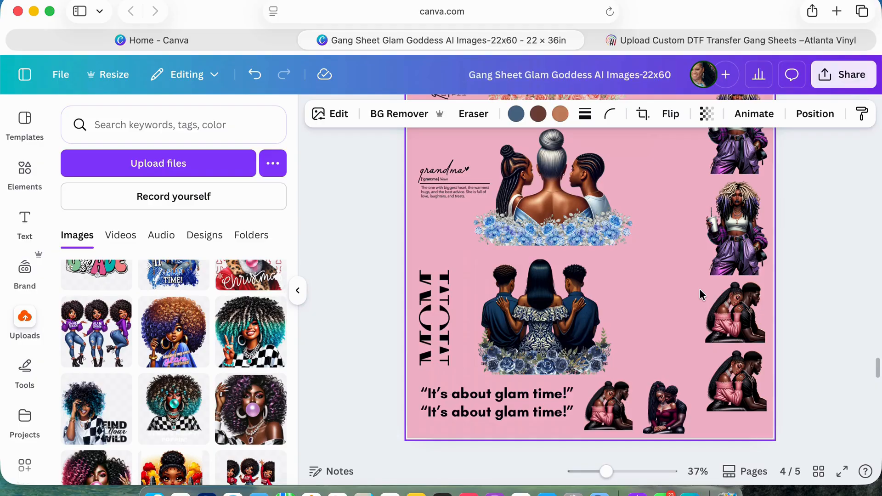
scroll(699, 289, "up", 3)
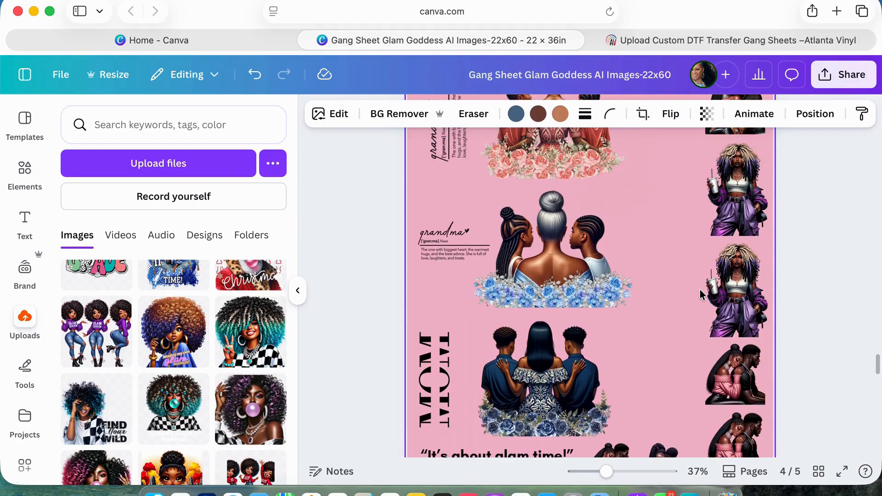
Examine the lower half of page 4, including the small purple-outfit and couple graphics beside the grandma and mom wraps.
scroll(736, 295, "up", 4)
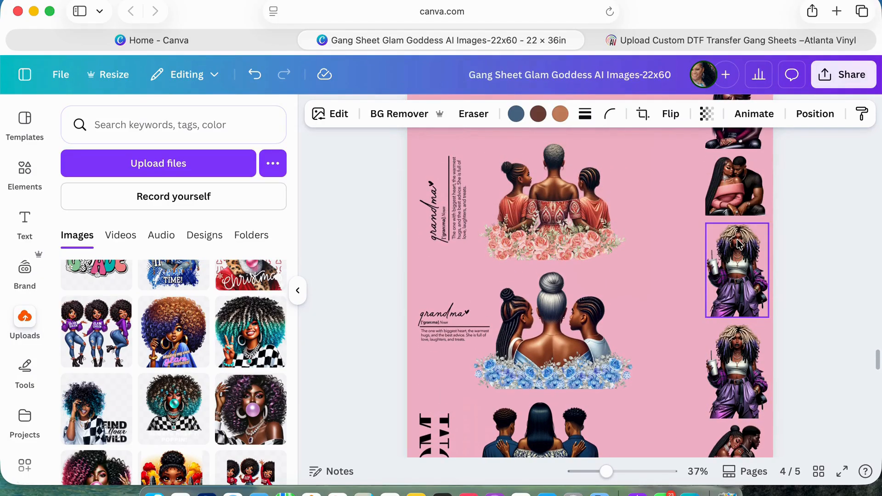
scroll(738, 165, "up", 2)
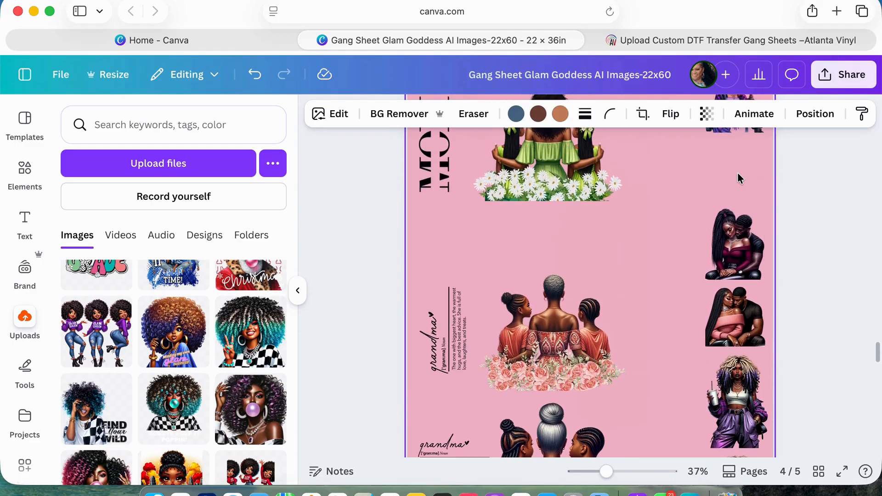
scroll(735, 271, "down", 6)
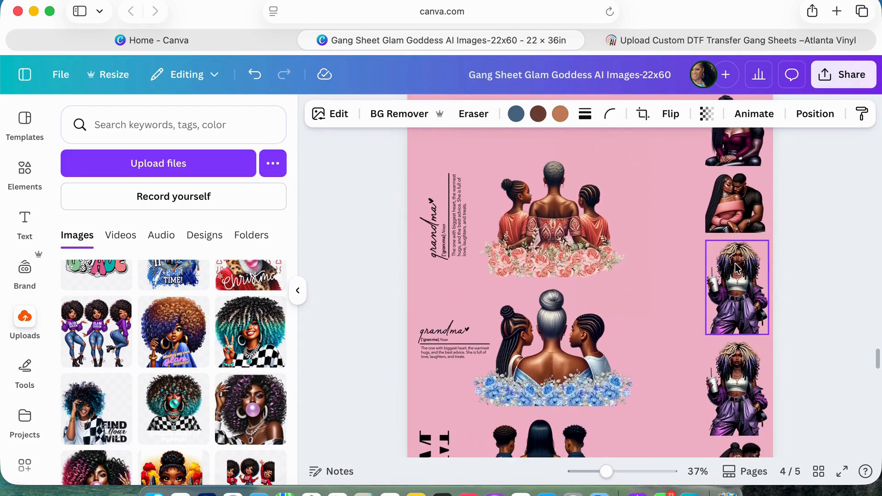
scroll(737, 268, "down", 1)
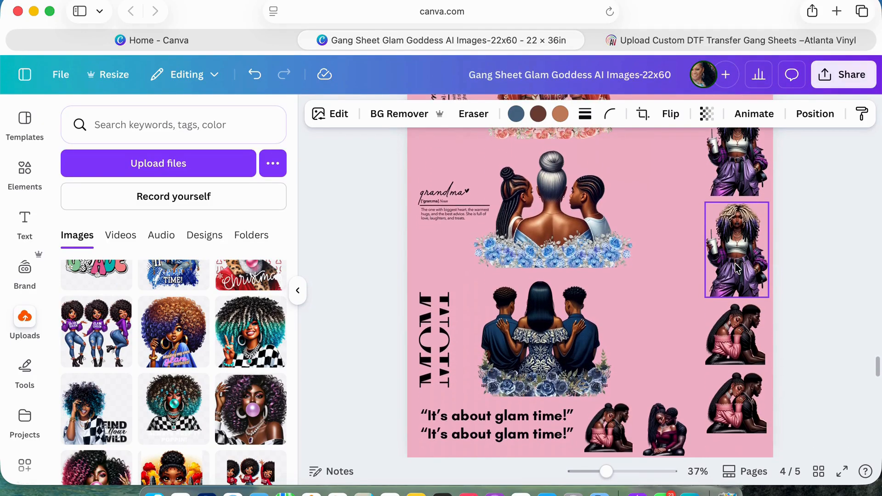
scroll(737, 269, "up", 1)
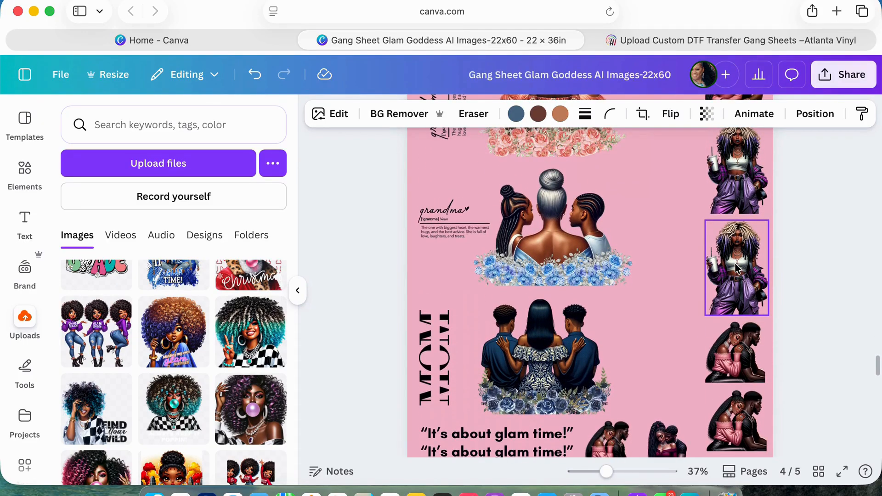
scroll(735, 322, "down", 3)
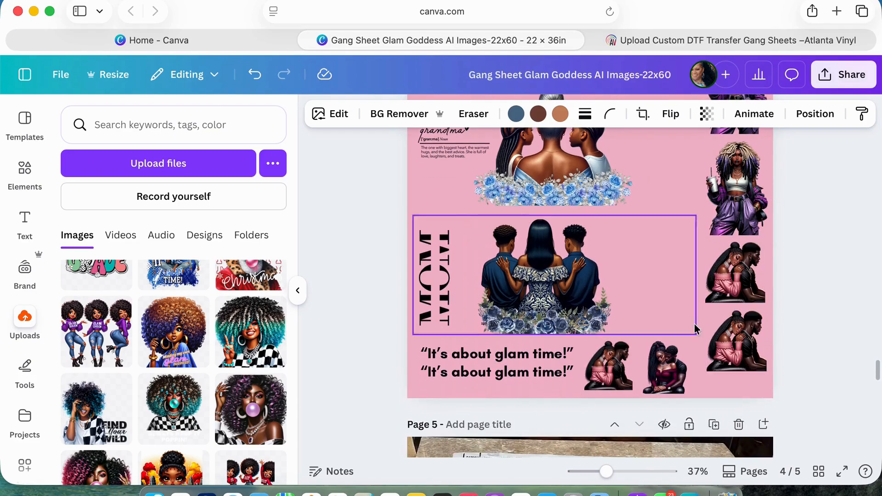
Examine the photo of the printed gang sheet on page 5, from the upper portraits to the small graphics and "It's about glam time!" text.
scroll(730, 297, "down", 8)
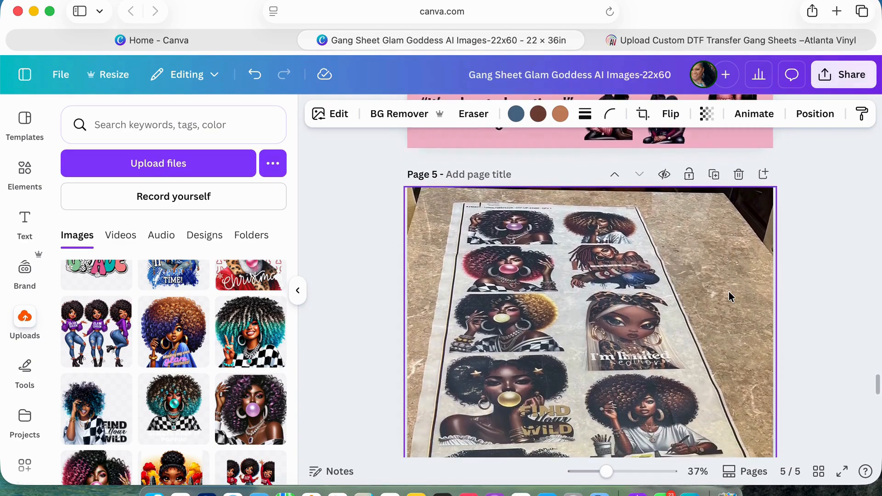
scroll(729, 292, "down", 3)
scroll(729, 291, "up", 2)
scroll(729, 291, "down", 1)
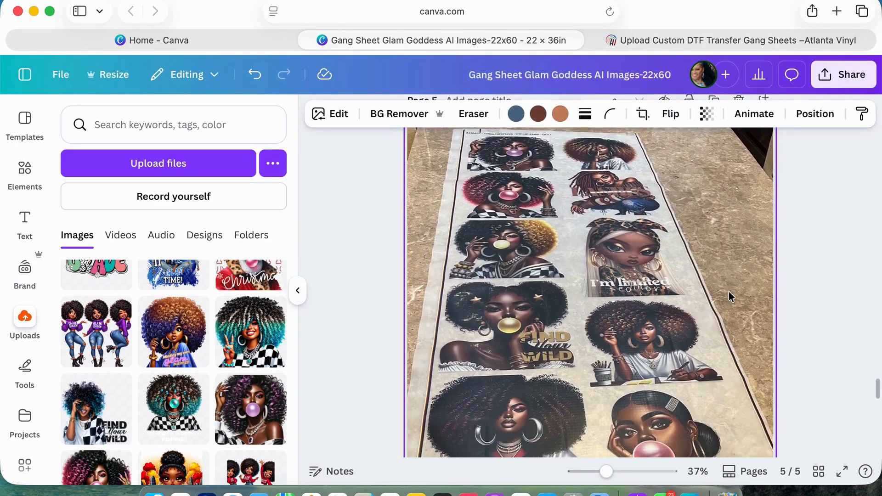
scroll(728, 291, "up", 1)
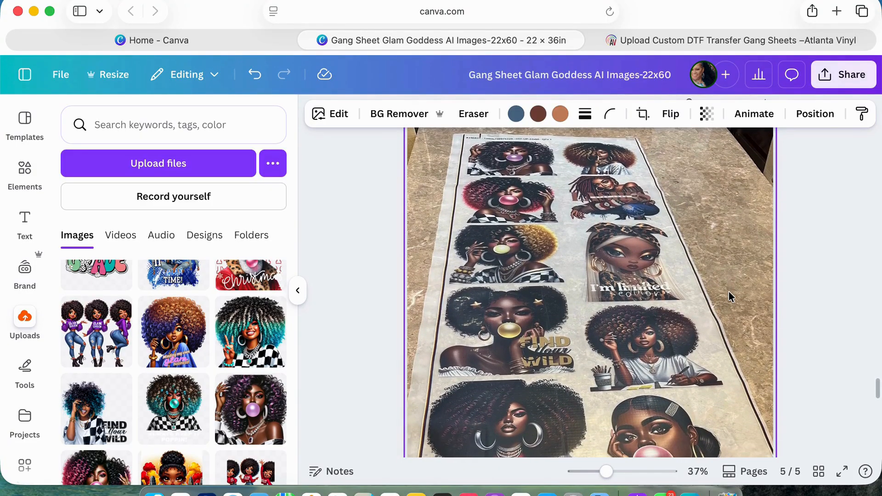
scroll(728, 291, "down", 4)
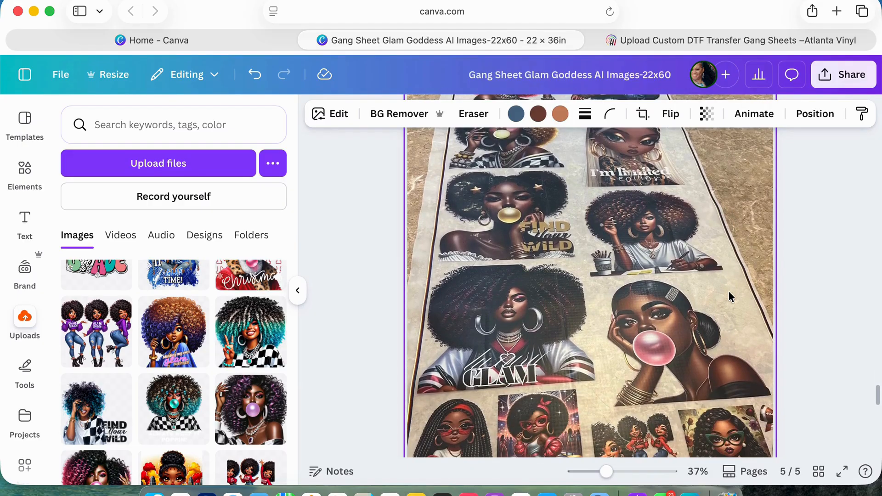
scroll(729, 291, "down", 5)
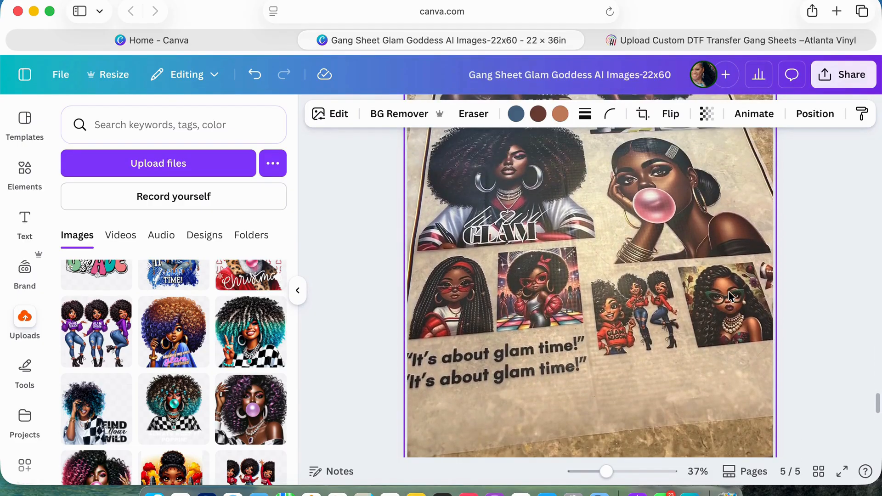
scroll(729, 292, "up", 10)
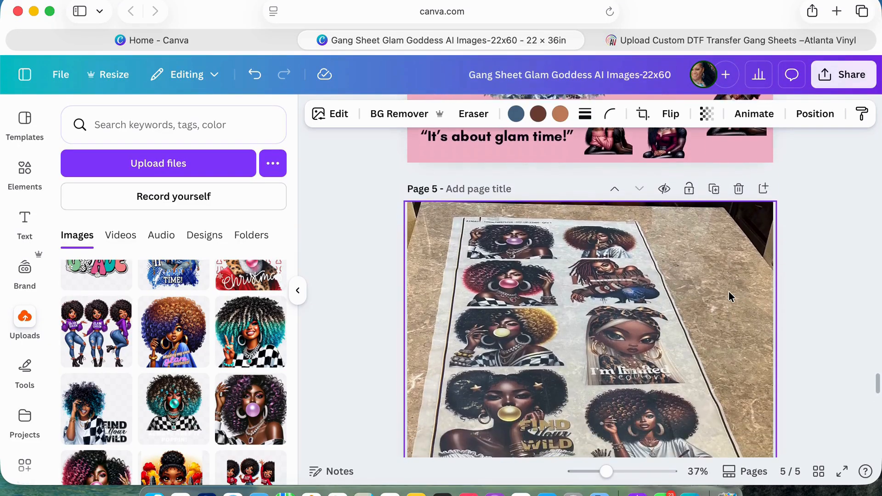
scroll(728, 291, "down", 3)
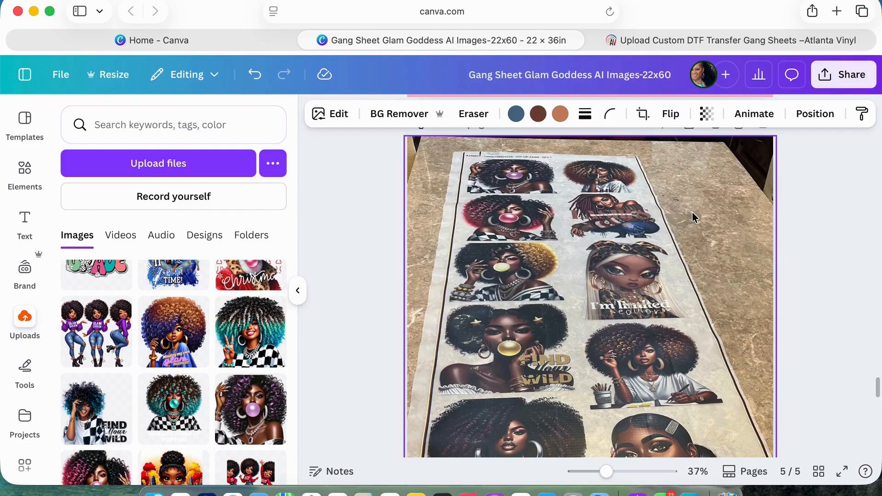
scroll(694, 217, "down", 3)
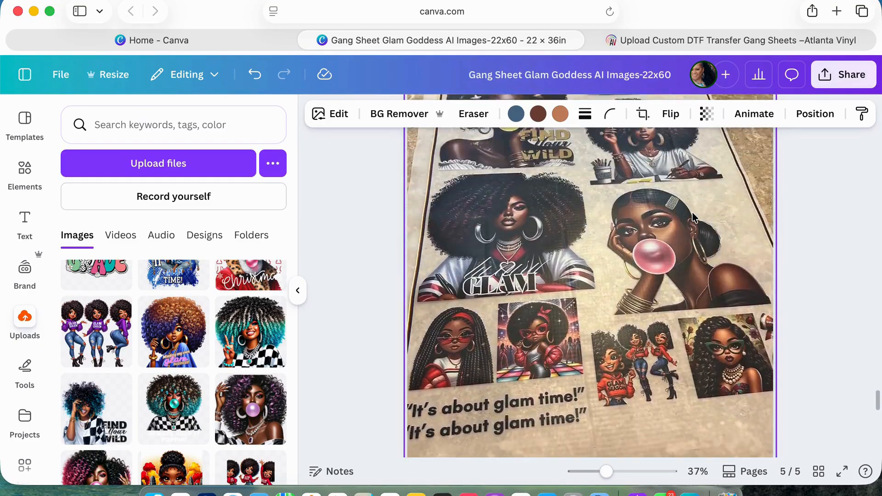
Return to the gang sheet on page 2, looking back over the finished layouts on pages 4 and 3.
scroll(694, 217, "up", 5)
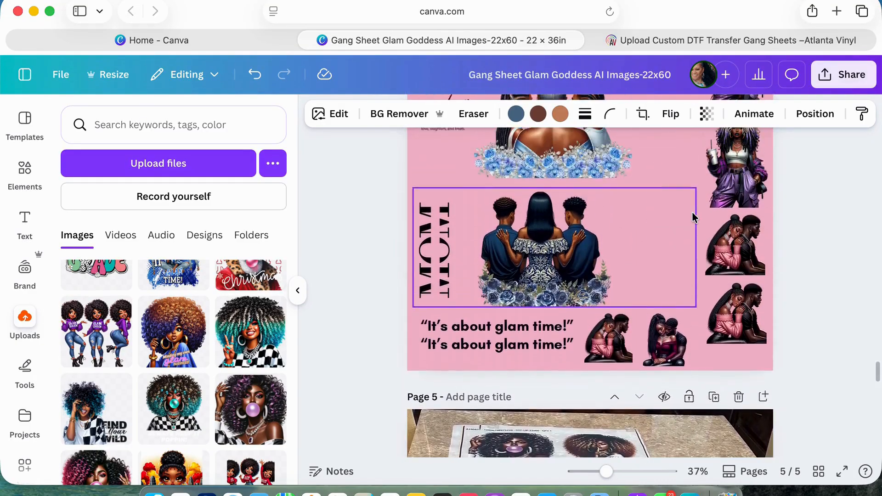
scroll(694, 217, "up", 10)
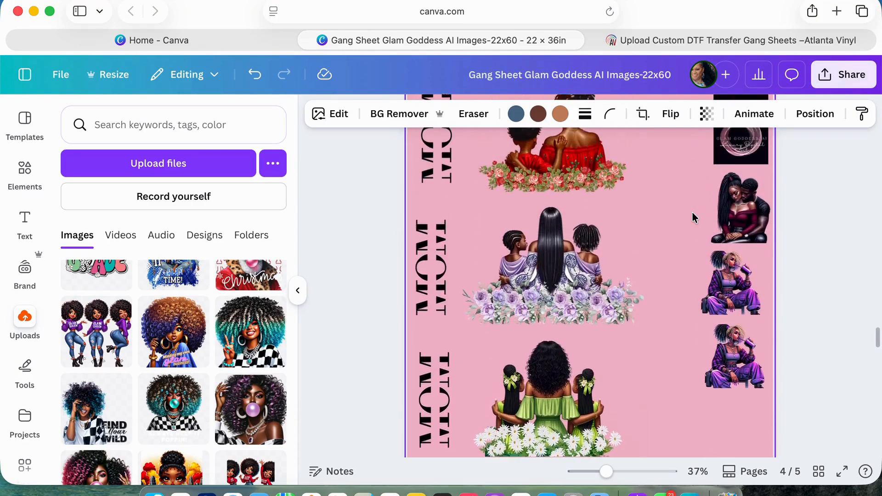
scroll(694, 217, "up", 10)
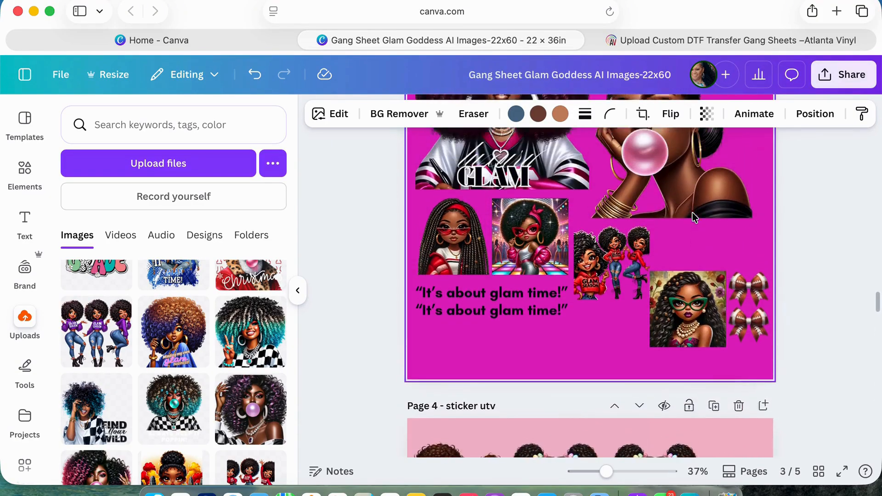
scroll(694, 218, "up", 8)
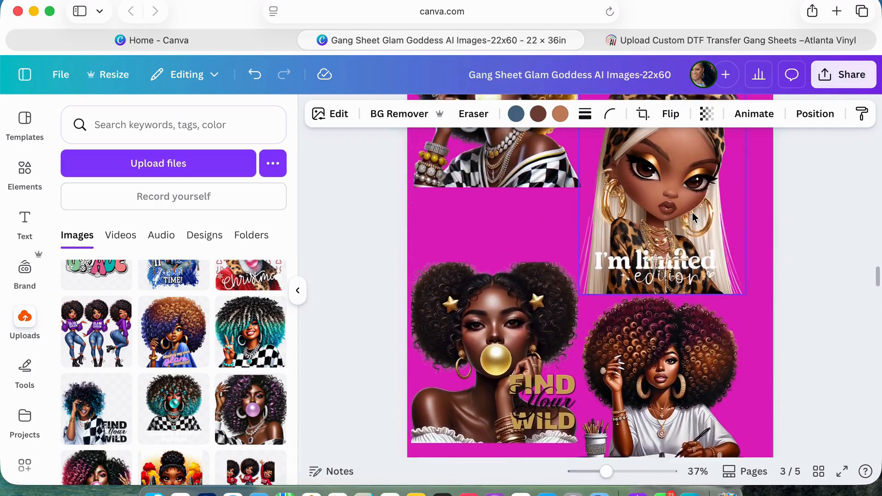
scroll(694, 217, "up", 3)
scroll(693, 217, "up", 6)
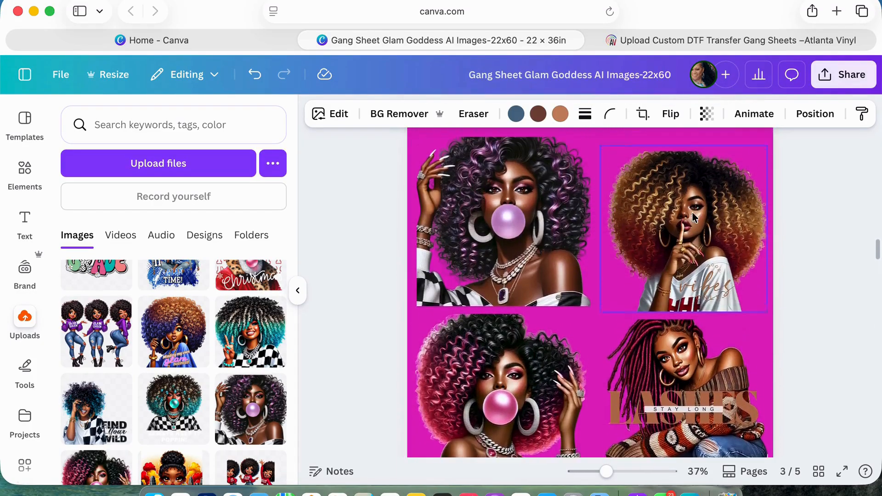
scroll(693, 217, "up", 15)
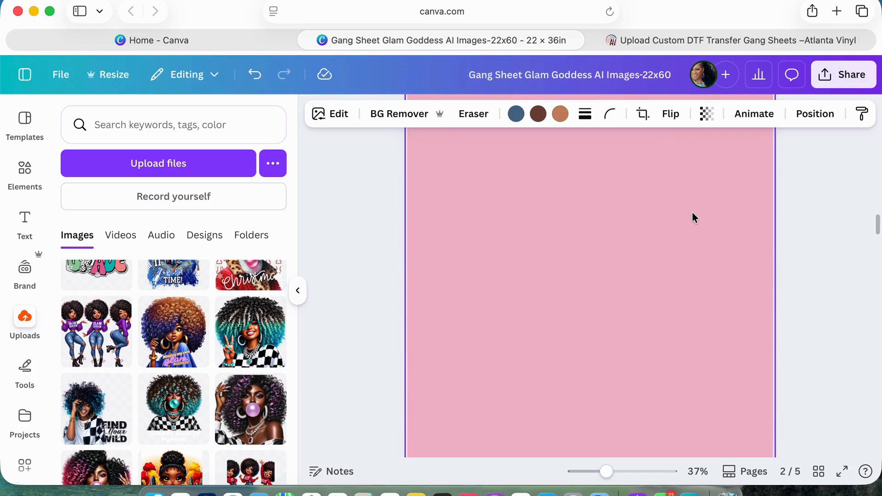